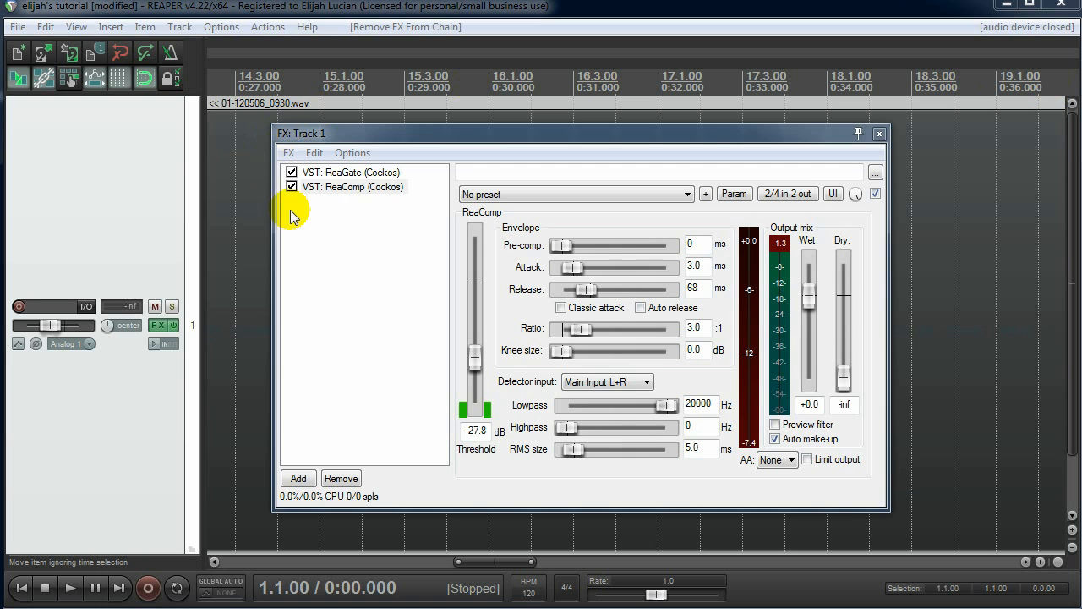
- Add the ReaDelay plugin to Track 1's effects chain and move the FX window clear of the view
{"action": "left_click", "coordinate": [337, 309]}
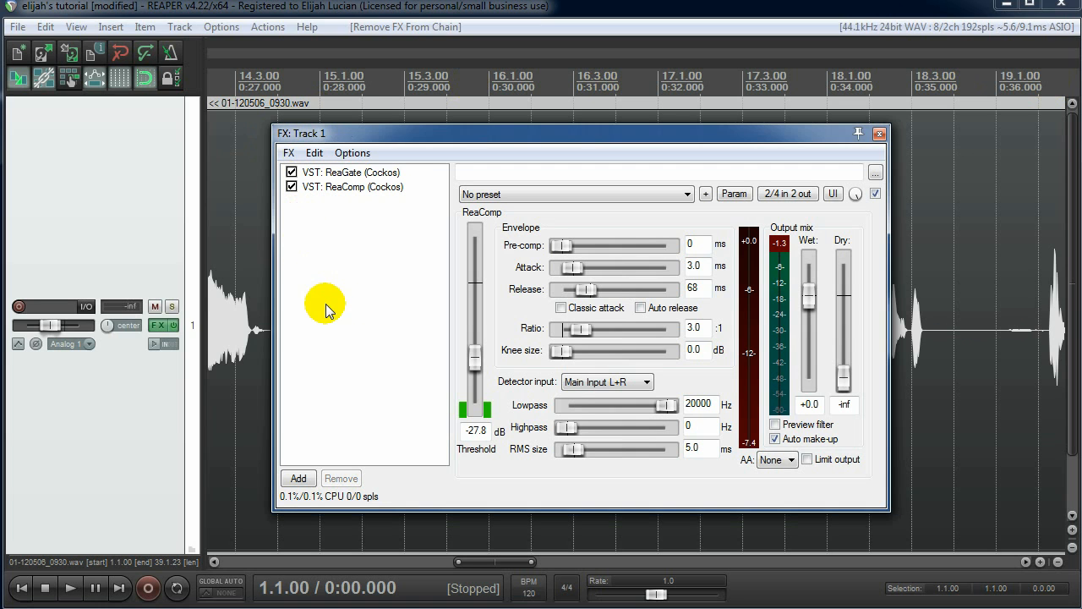
{"action": "left_click", "coordinate": [298, 480]}
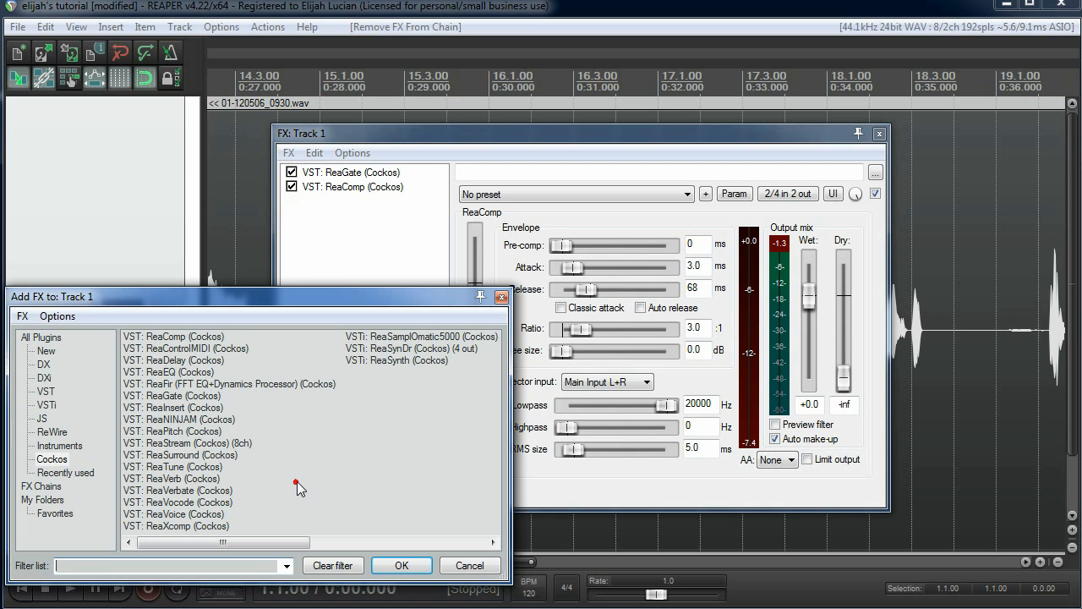
{"action": "double_click", "coordinate": [184, 361]}
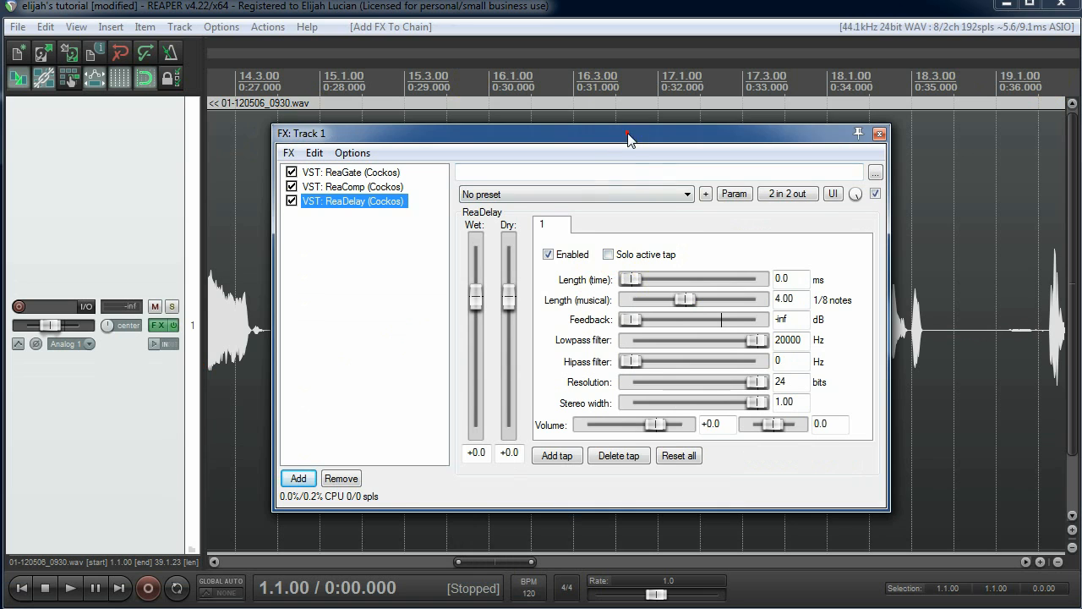
{"action": "left_click_drag", "start_coordinate": [622, 133], "coordinate": [604, 104]}
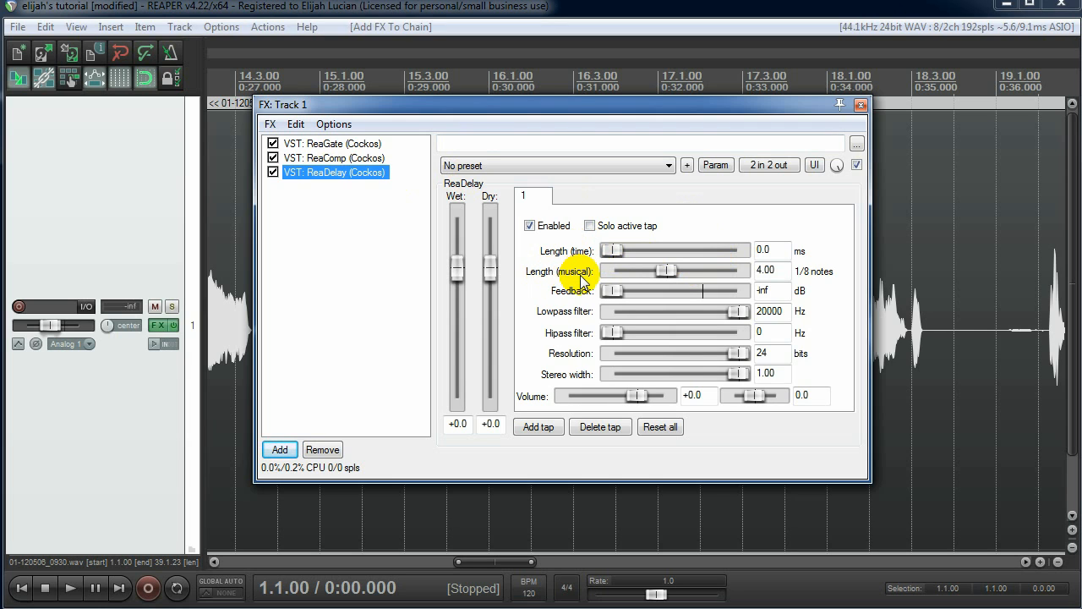
- Set ReaDelay's musical length to 0 and its time length to about 56.4 ms, and audition the track
{"action": "left_click", "coordinate": [667, 271]}
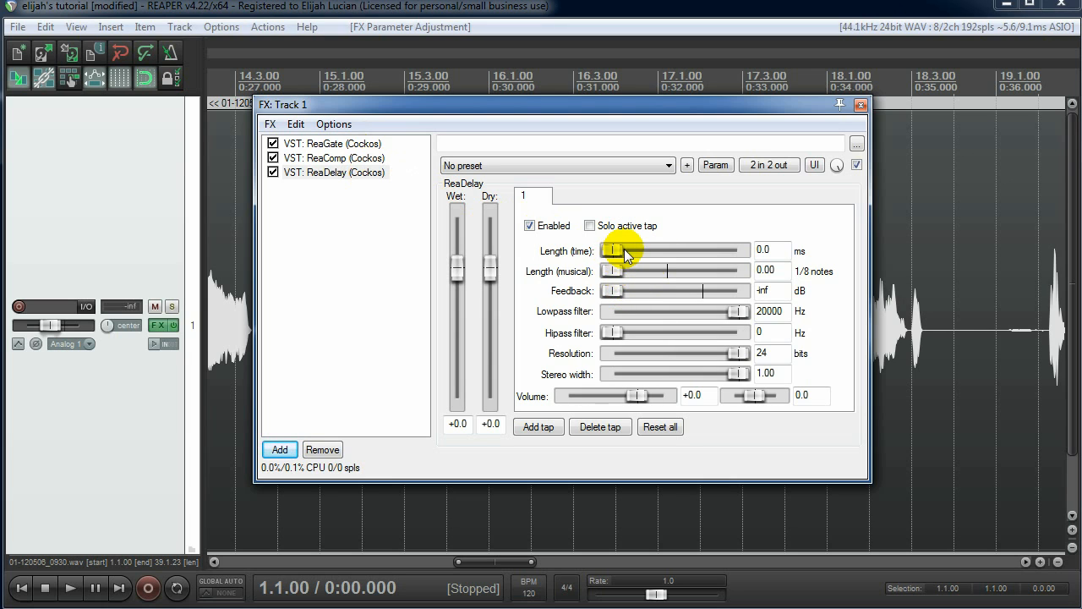
{"action": "left_click_drag", "start_coordinate": [624, 250], "coordinate": [658, 252]}
{"action": "key", "text": "space"}
{"action": "key", "text": "space"}
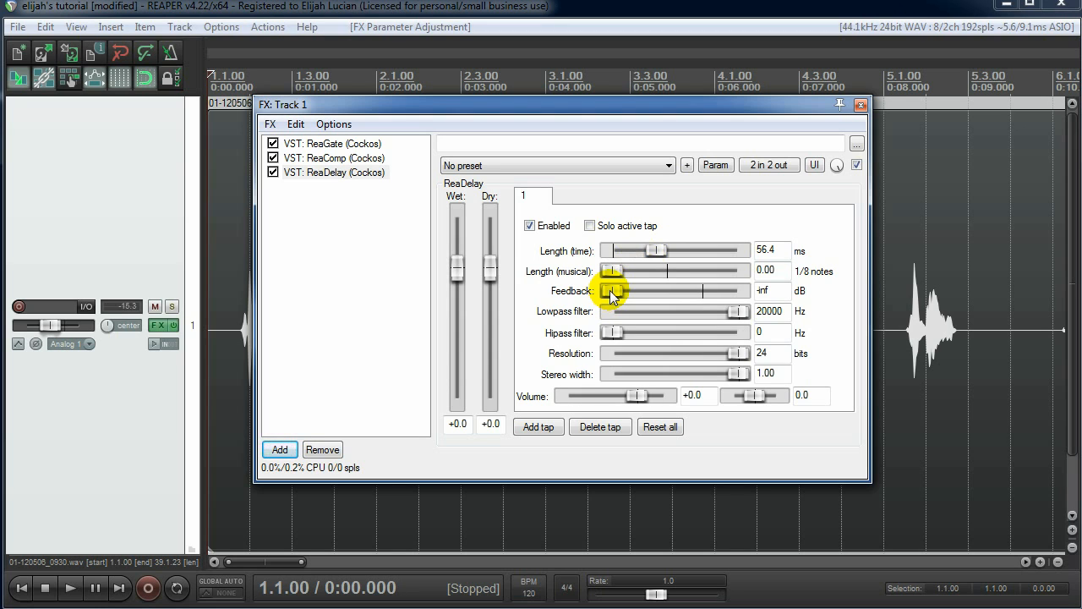
- Raise the delay's feedback to about -18.6 dB and play back the track to hear the repeats
{"action": "mouse_move", "coordinate": [612, 292]}
{"action": "left_mouse_down"}
{"action": "mouse_move", "coordinate": [638, 290]}
{"action": "mouse_move", "coordinate": [611, 291]}
{"action": "left_mouse_up"}
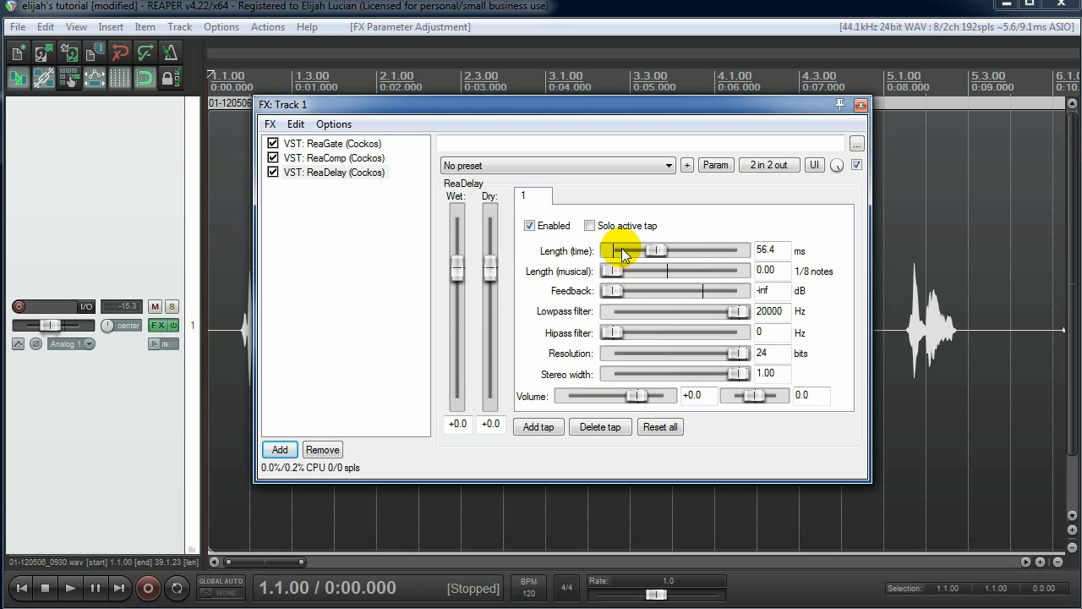
{"action": "left_click_drag", "start_coordinate": [611, 290], "coordinate": [662, 292]}
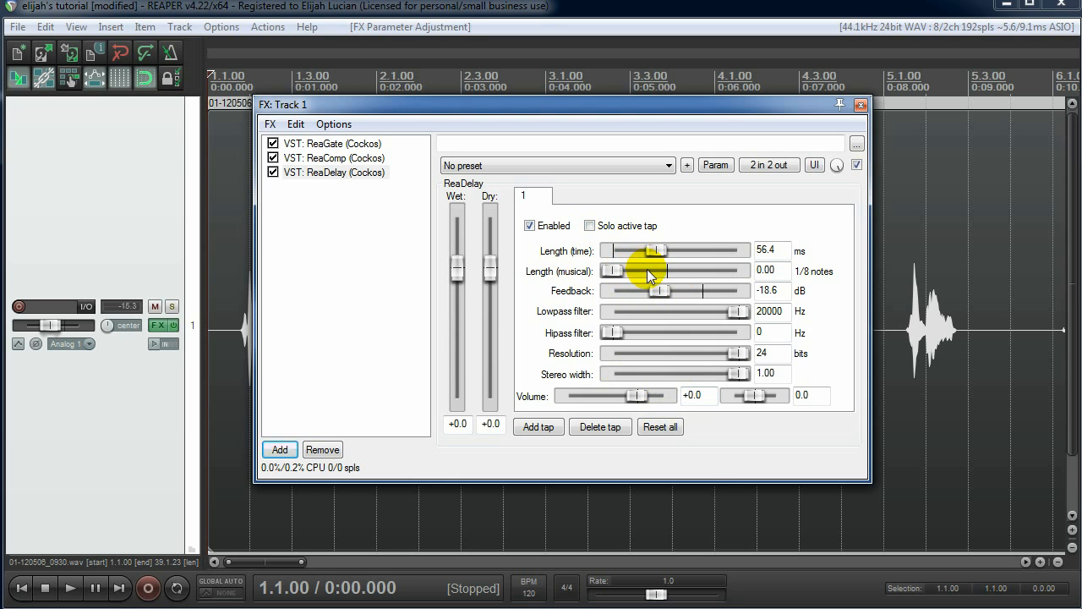
{"action": "double_click", "coordinate": [770, 249]}
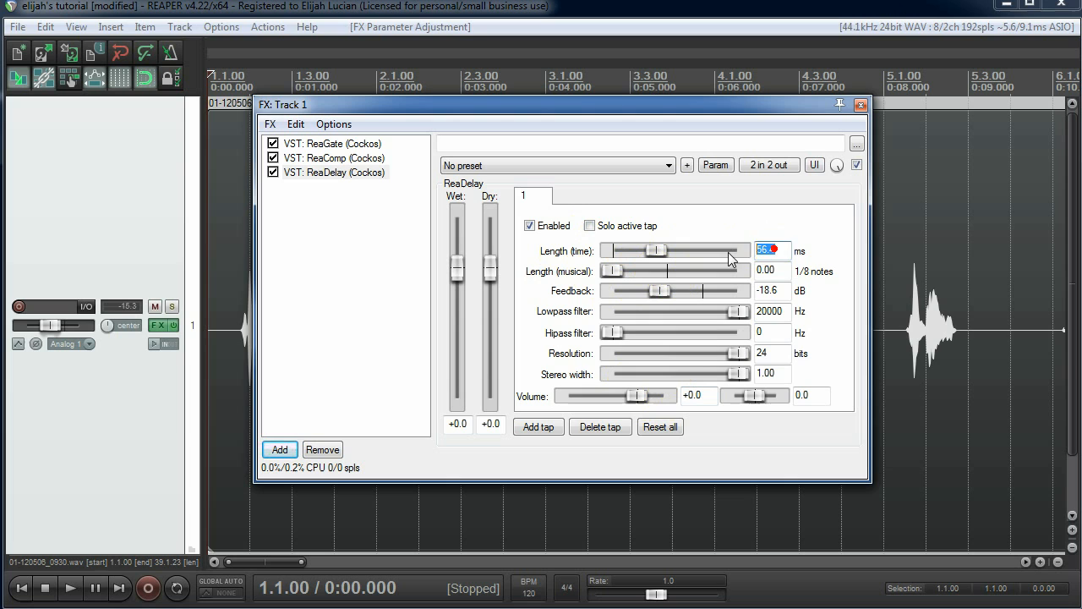
{"action": "left_click", "coordinate": [778, 249]}
{"action": "key", "text": "space"}
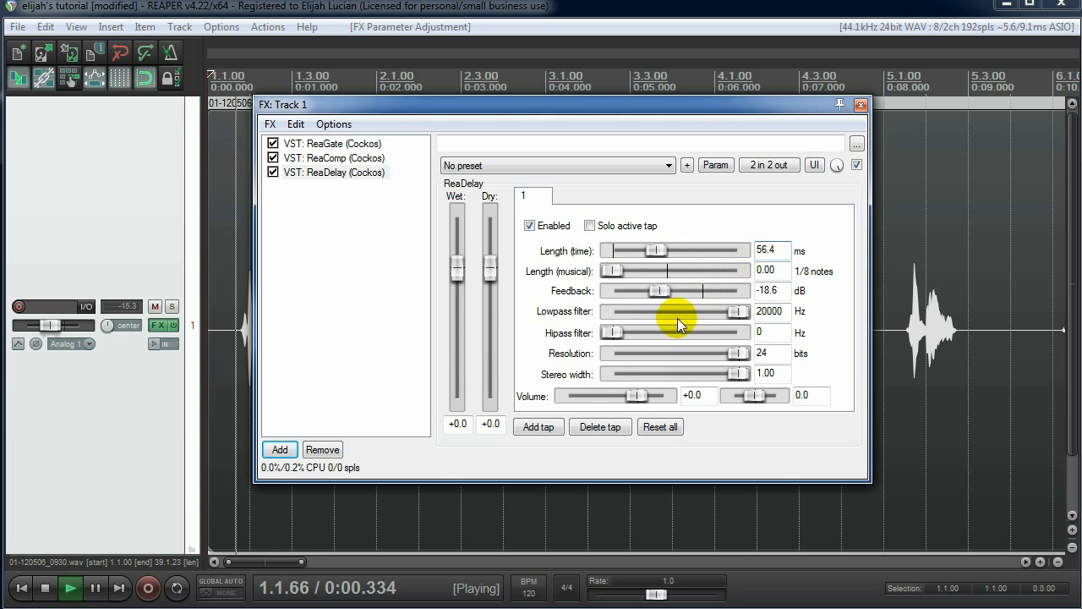
{"action": "key", "text": "space"}
- Lower the delay's feedback to about -26.9 dB and audition the track
{"action": "left_click_drag", "start_coordinate": [660, 293], "coordinate": [639, 372]}
{"action": "key", "text": "space"}
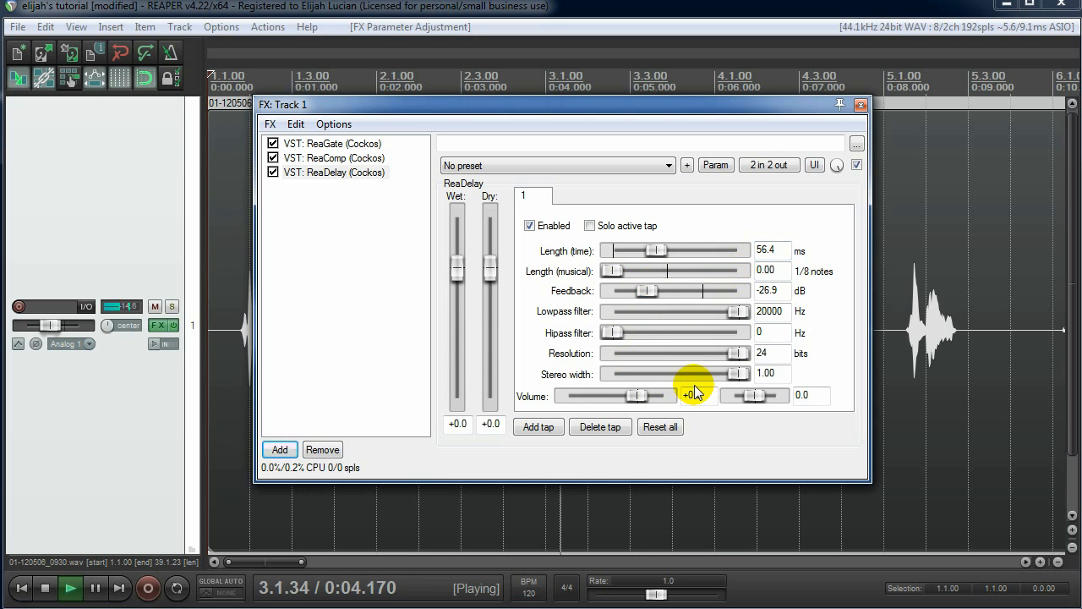
{"action": "key", "text": "space"}
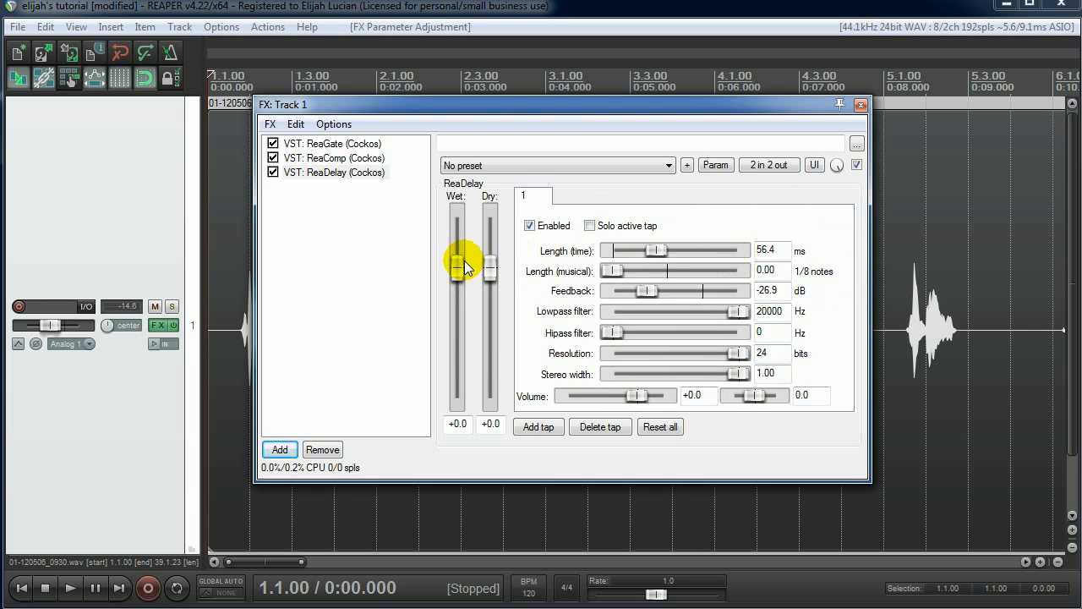
- Try a lower wet level, reset it to +0.0, and lower the delay tap's volume to about -20.1 dB while auditioning
{"action": "left_click_drag", "start_coordinate": [458, 264], "coordinate": [459, 303]}
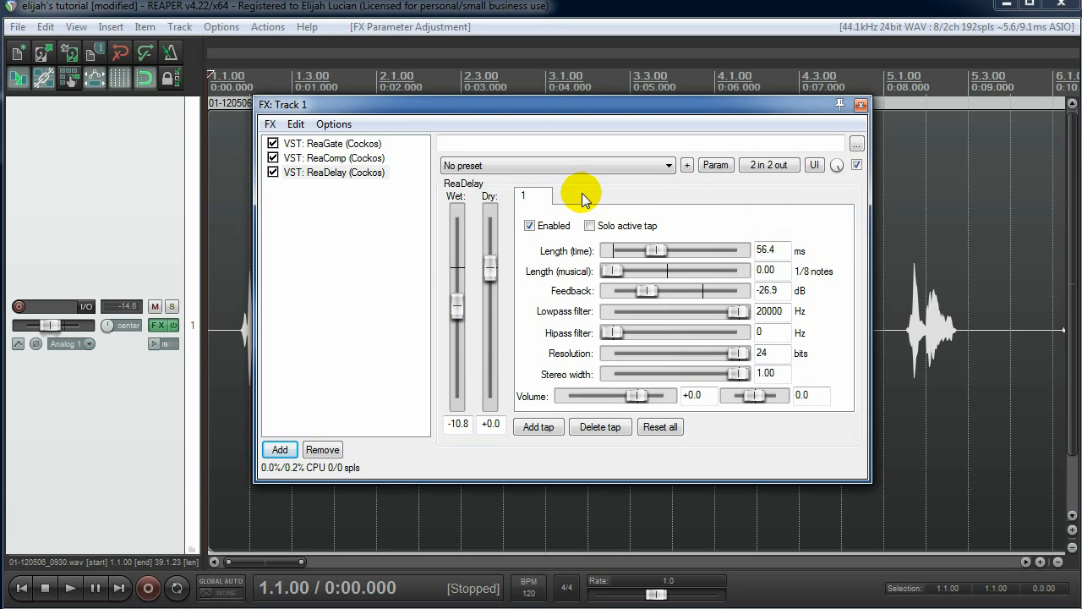
{"action": "double_click", "coordinate": [453, 307]}
{"action": "left_click_drag", "start_coordinate": [641, 397], "coordinate": [599, 400]}
{"action": "key", "text": "space"}
{"action": "key", "text": "space"}
{"action": "key", "text": "space"}
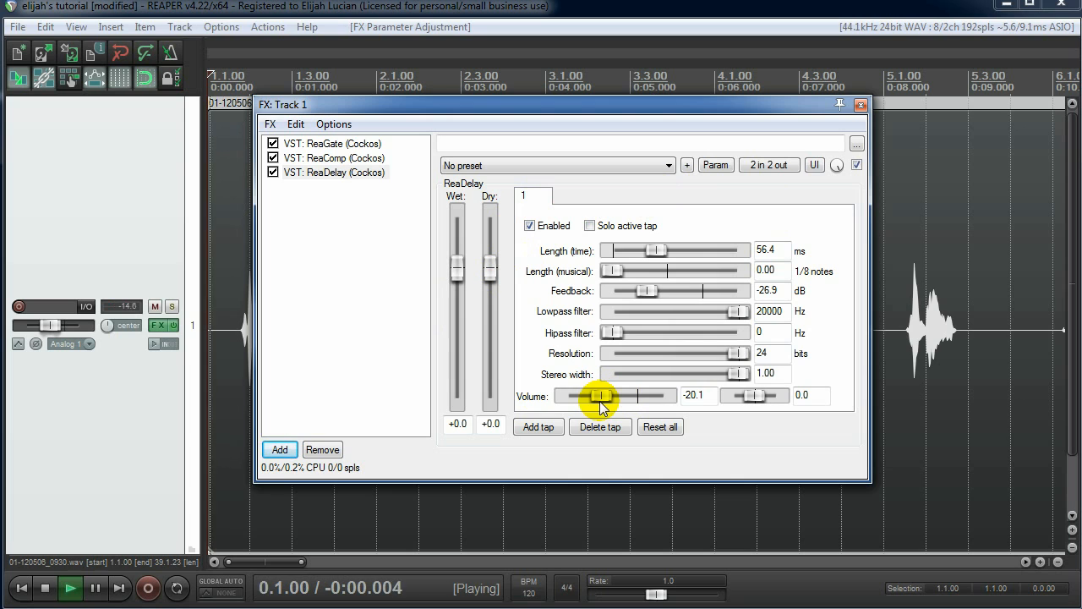
{"action": "key", "text": "space"}
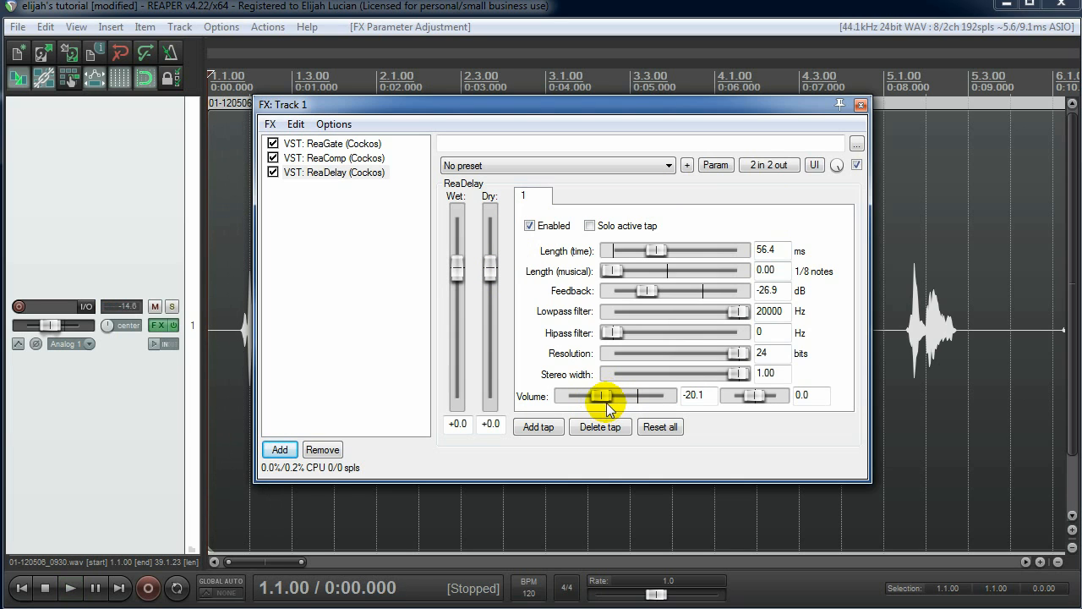
- Audition a louder, longer echo with 154 ms length, feedback about -9.1 dB and tap volume about +1.1 dB
{"action": "left_click_drag", "start_coordinate": [606, 402], "coordinate": [611, 399]}
{"action": "key", "text": "space"}
{"action": "key", "text": "space"}
{"action": "left_click_drag", "start_coordinate": [606, 395], "coordinate": [635, 396]}
{"action": "key", "text": "space"}
{"action": "left_click_drag", "start_coordinate": [647, 290], "coordinate": [679, 291]}
{"action": "left_click_drag", "start_coordinate": [628, 398], "coordinate": [639, 396]}
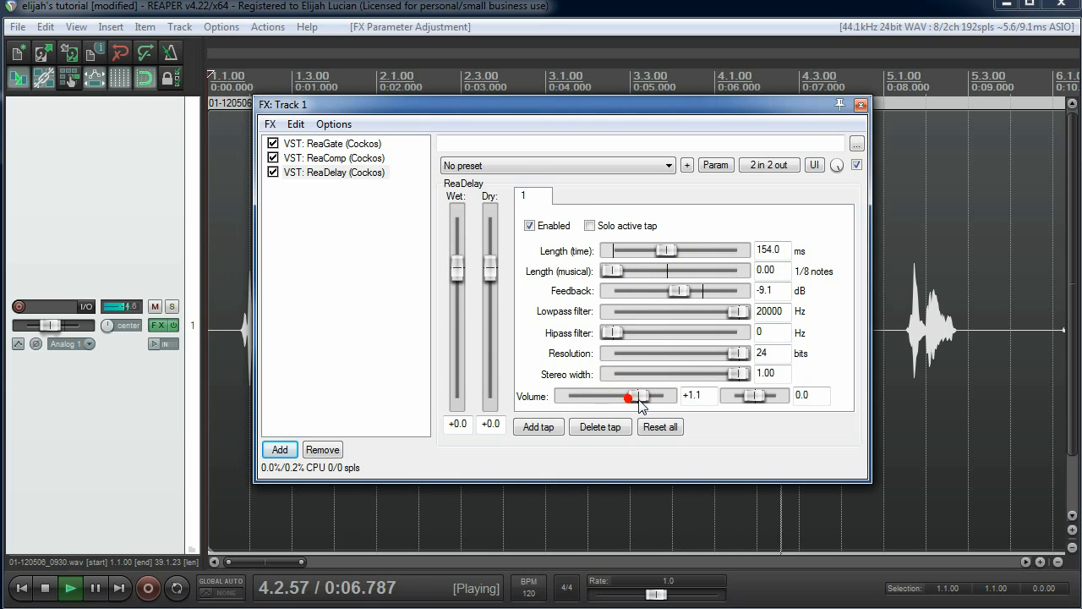
- Reduce the feedback to about -27.9 dB and the tap volume to about -16.5 dB, and audition the echo
{"action": "left_click_drag", "start_coordinate": [681, 297], "coordinate": [646, 293]}
{"action": "key", "text": "space"}
{"action": "left_click_drag", "start_coordinate": [638, 396], "coordinate": [603, 398]}
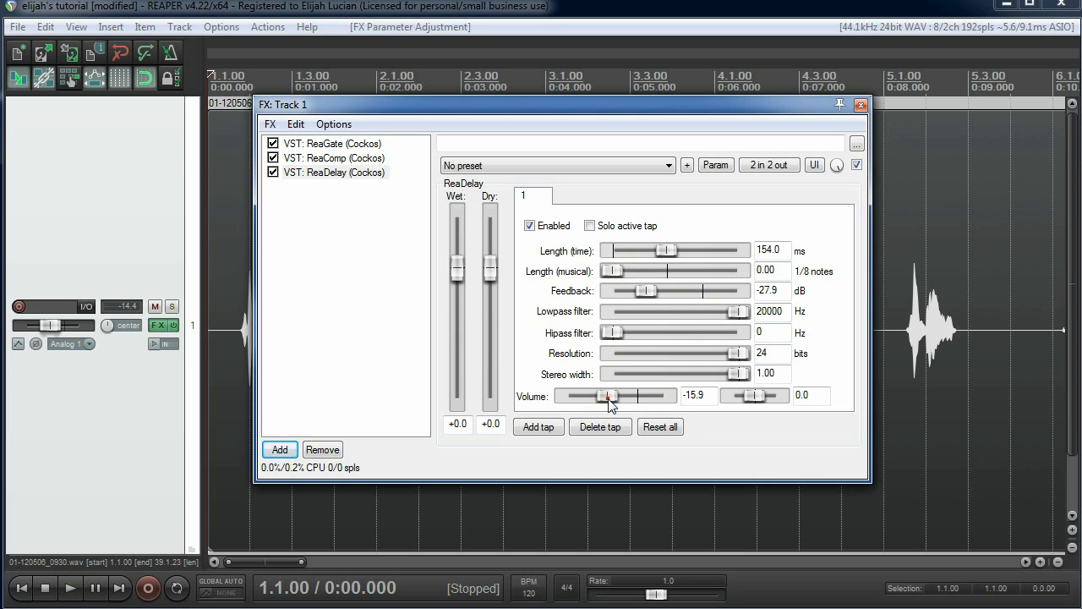
{"action": "left_click_drag", "start_coordinate": [611, 404], "coordinate": [608, 405]}
{"action": "key", "text": "space"}
{"action": "key", "text": "space"}
- Shorten the delay to about 11.7 ms with feedback about -11.9 dB and volume about -2.2 dB while auditioning
{"action": "left_click", "coordinate": [647, 293]}
{"action": "left_click_drag", "start_coordinate": [671, 257], "coordinate": [667, 254]}
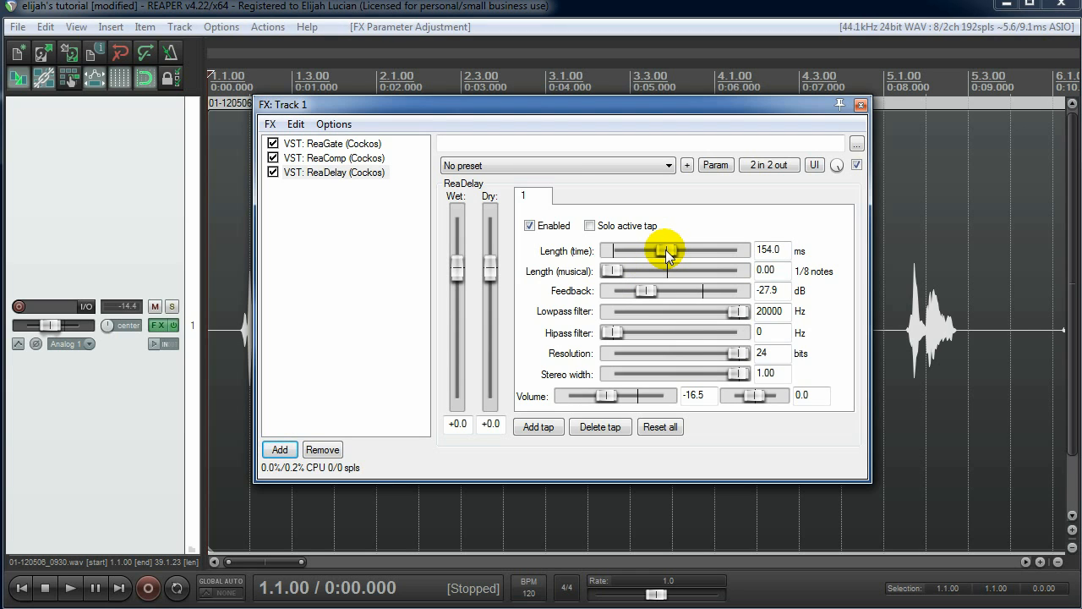
{"action": "left_click_drag", "start_coordinate": [667, 254], "coordinate": [643, 249]}
{"action": "key", "text": "space"}
{"action": "left_click_drag", "start_coordinate": [642, 290], "coordinate": [668, 291]}
{"action": "left_click_drag", "start_coordinate": [607, 395], "coordinate": [632, 395]}
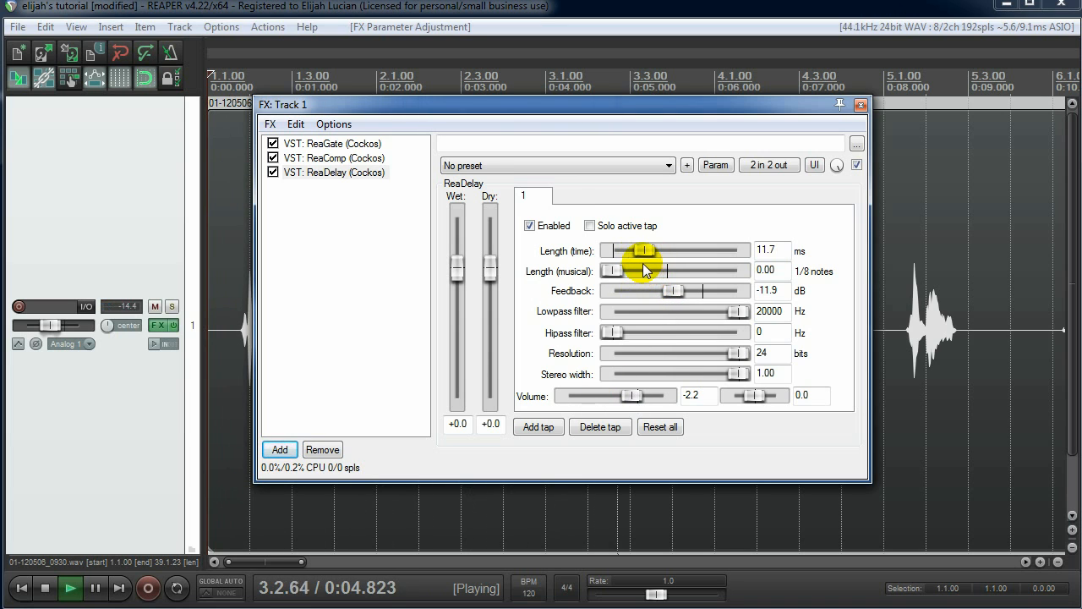
{"action": "key", "text": "space"}
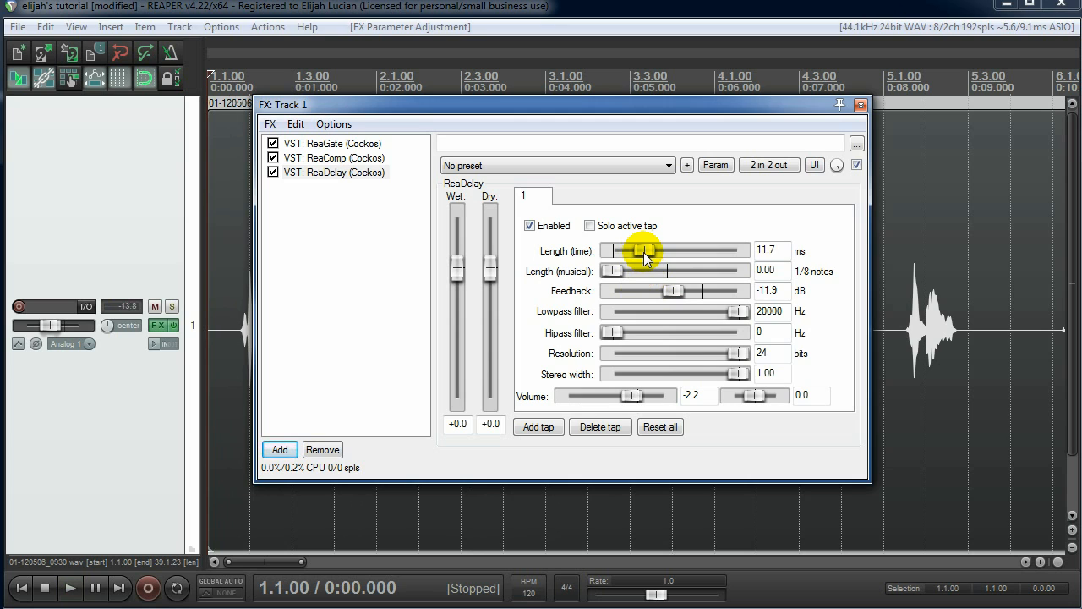
- Lengthen the delay time in stages to about 23.9, 39.7 and 58.0 ms, auditioning the track at each setting
{"action": "left_click_drag", "start_coordinate": [643, 252], "coordinate": [650, 255]}
{"action": "key", "text": "space"}
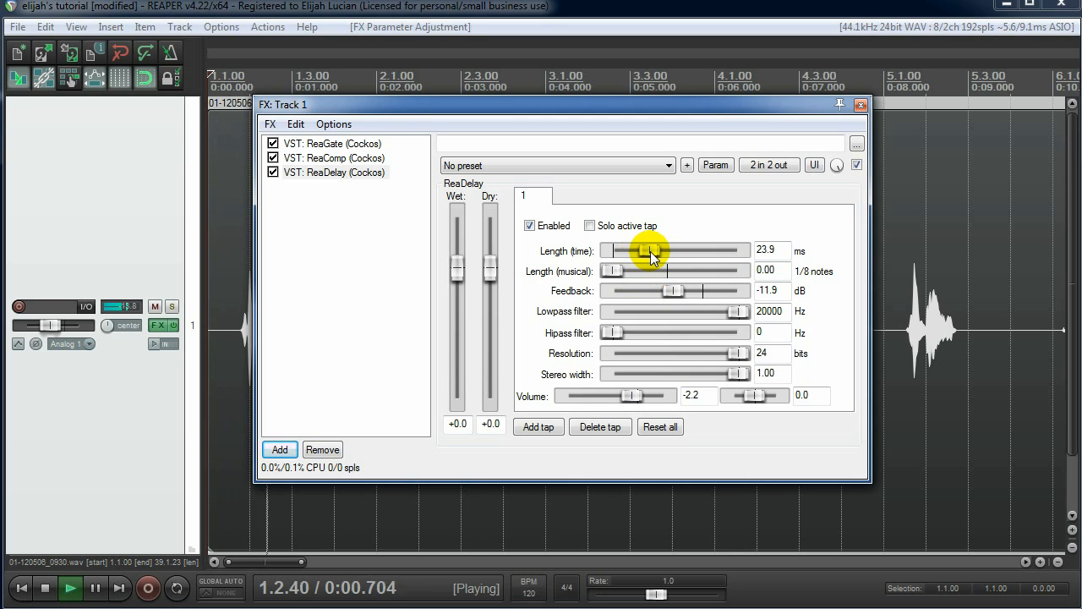
{"action": "key", "text": "space"}
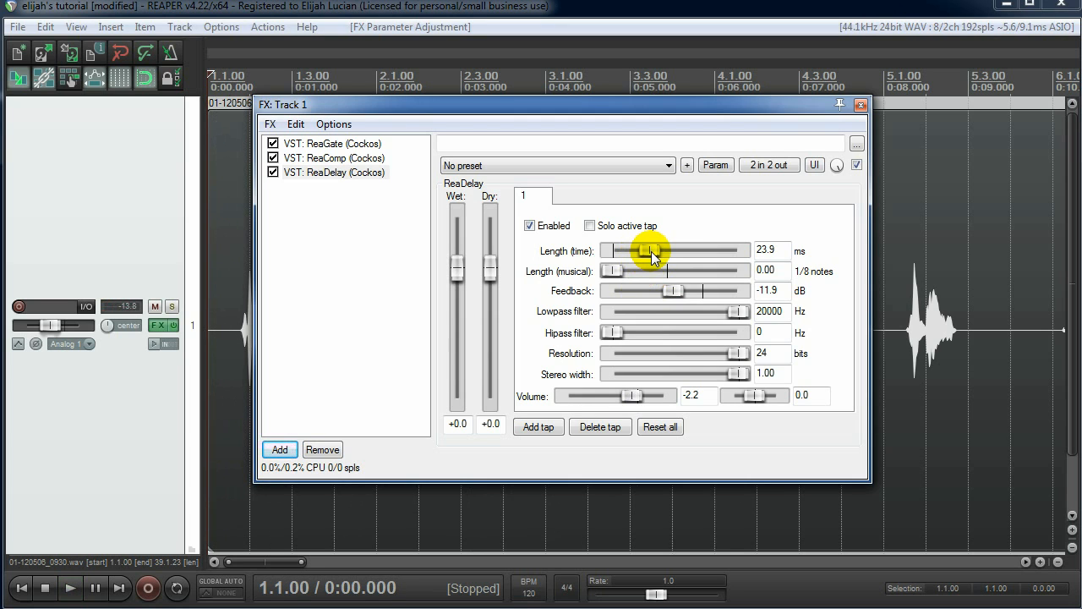
{"action": "mouse_move", "coordinate": [652, 256]}
{"action": "left_mouse_down"}
{"action": "mouse_move", "coordinate": [640, 256]}
{"action": "mouse_move", "coordinate": [657, 256]}
{"action": "left_mouse_up"}
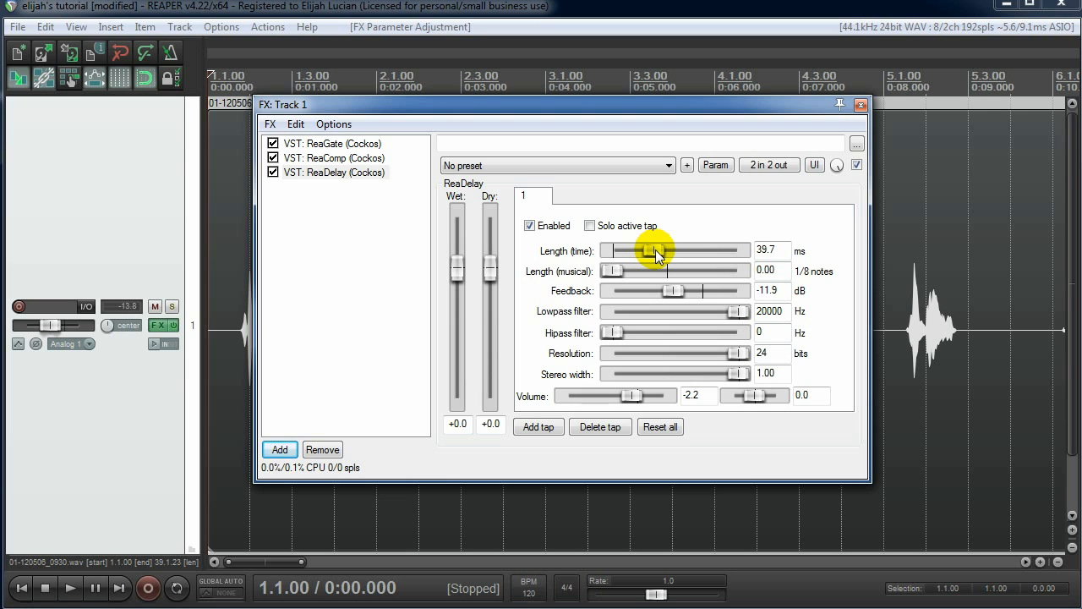
{"action": "key", "text": "space"}
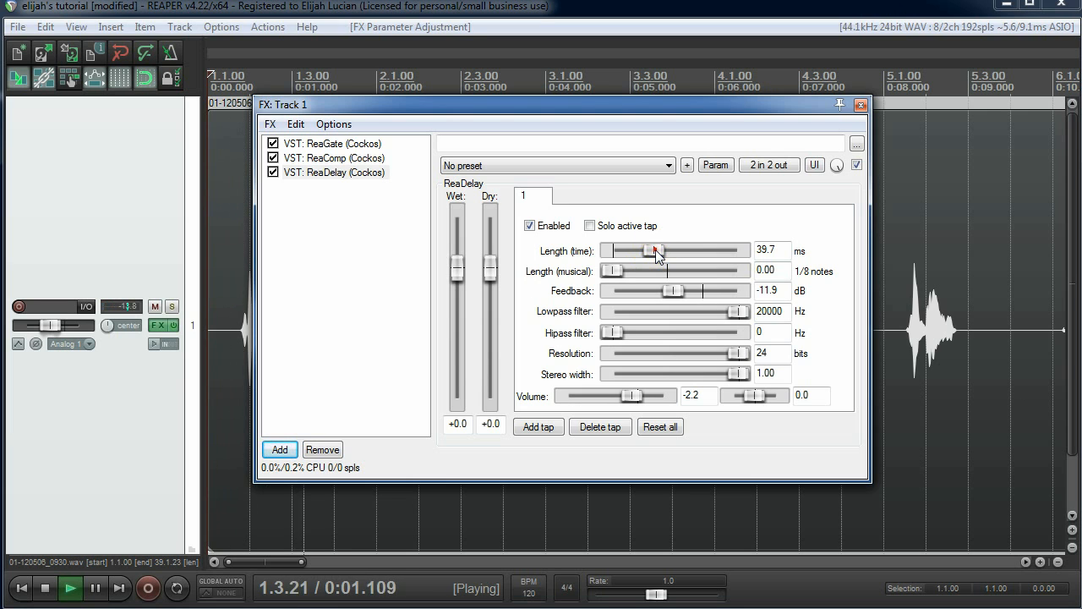
{"action": "left_click_drag", "start_coordinate": [657, 256], "coordinate": [661, 254]}
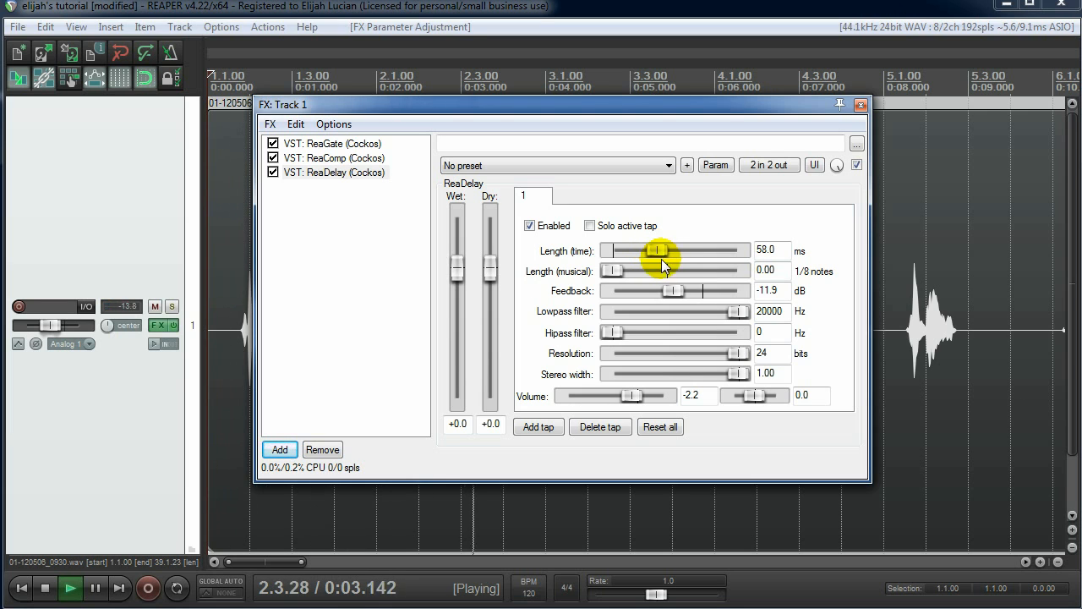
- Lower the tap volume to about -22.4 dB and the feedback to about -19.5 dB, and stop playback
{"action": "left_click_drag", "start_coordinate": [633, 395], "coordinate": [609, 395]}
{"action": "left_click", "coordinate": [610, 394]}
{"action": "left_click_drag", "start_coordinate": [673, 290], "coordinate": [658, 290]}
{"action": "key", "text": "space"}
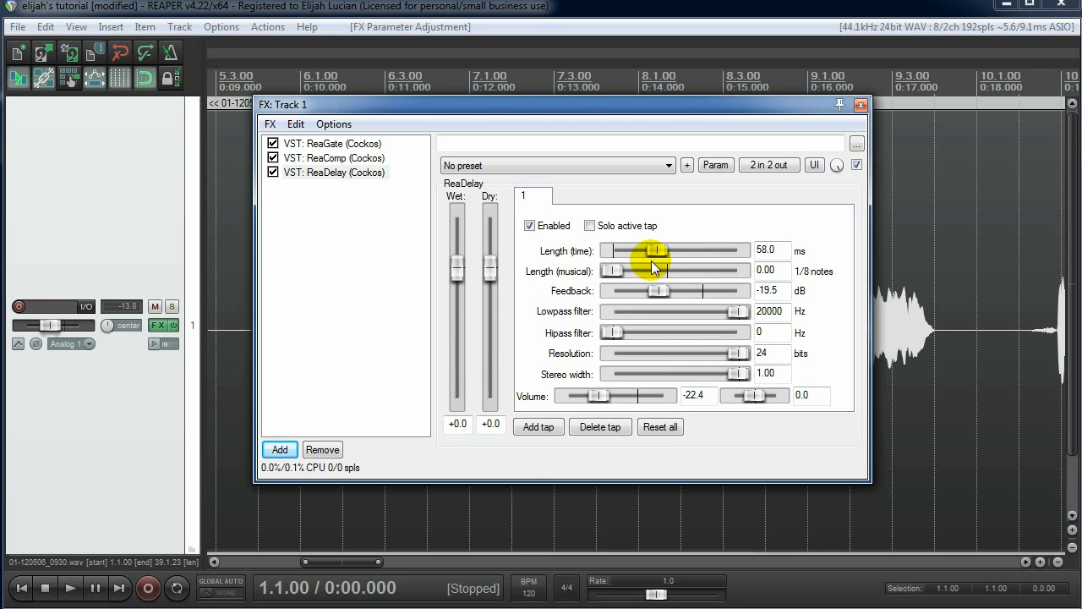
- Raise the feedback to about -10.1 dB and the tap volume to about -17.4 dB during playback
{"action": "key", "text": "space"}
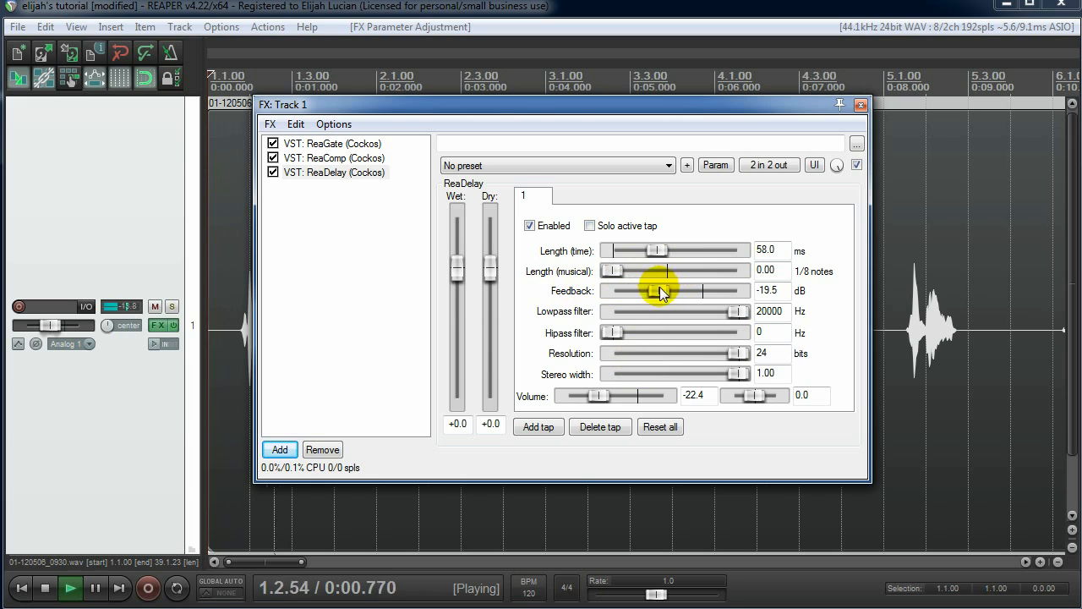
{"action": "left_click_drag", "start_coordinate": [660, 291], "coordinate": [676, 291]}
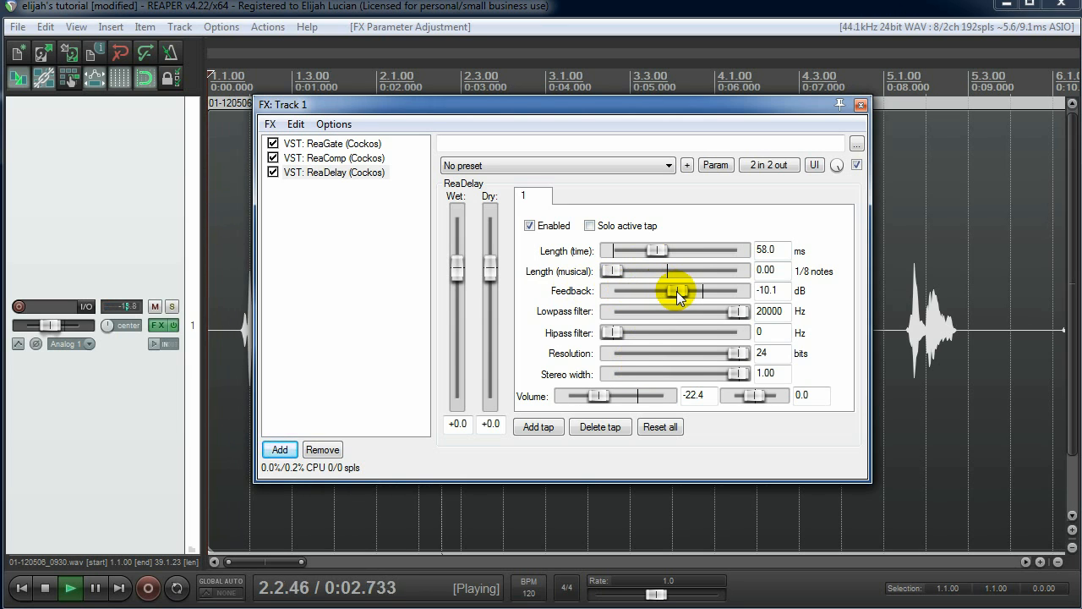
{"action": "left_click_drag", "start_coordinate": [599, 396], "coordinate": [606, 396]}
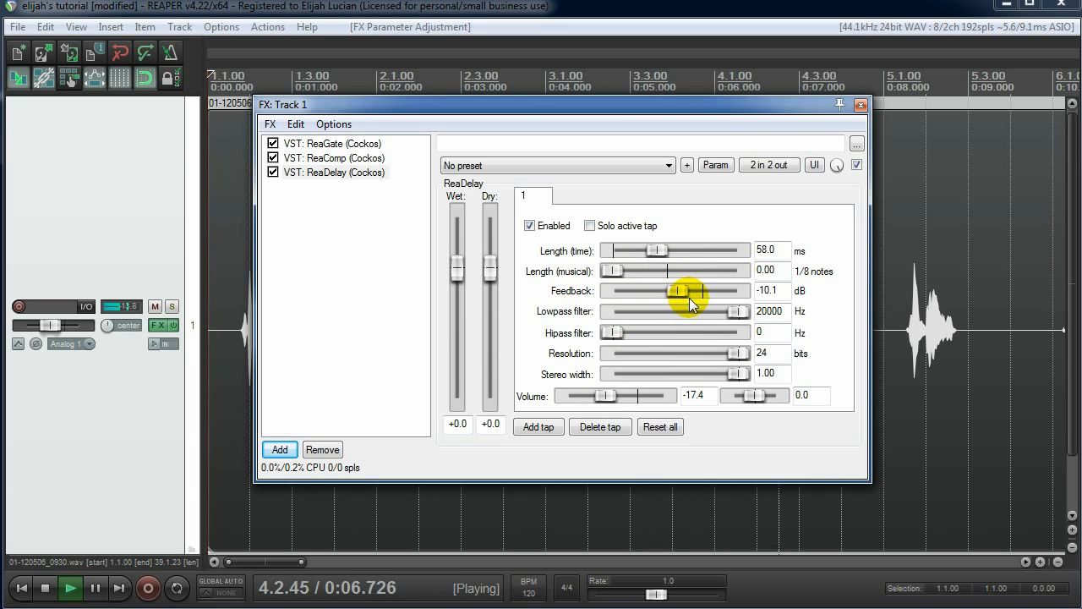
{"action": "key", "text": "space"}
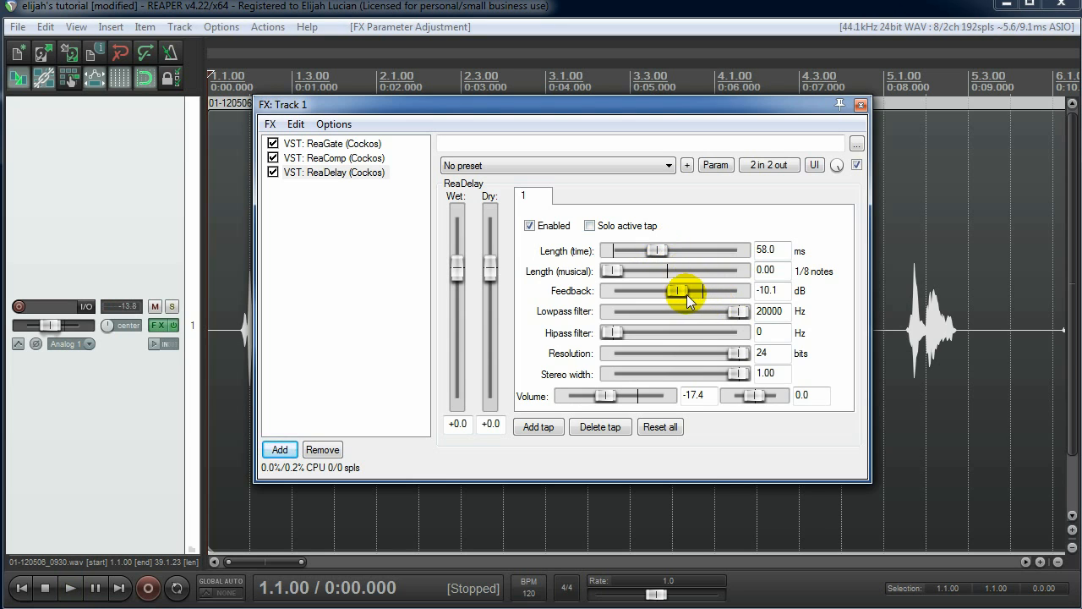
- Reduce the delay's feedback to about -17.8 dB and audition the track
{"action": "mouse_move", "coordinate": [686, 294]}
{"action": "left_mouse_down"}
{"action": "mouse_move", "coordinate": [652, 287]}
{"action": "mouse_move", "coordinate": [706, 289]}
{"action": "mouse_move", "coordinate": [669, 298]}
{"action": "left_mouse_up"}
{"action": "key", "text": "space"}
{"action": "key", "text": "space"}
- Set the delay's time length to about 199.3 ms and its feedback to about -20.2 dB
{"action": "mouse_move", "coordinate": [742, 318]}
{"action": "left_mouse_down"}
{"action": "mouse_move", "coordinate": [732, 319]}
{"action": "mouse_move", "coordinate": [745, 313]}
{"action": "left_mouse_up"}
{"action": "left_click_drag", "start_coordinate": [658, 251], "coordinate": [676, 259]}
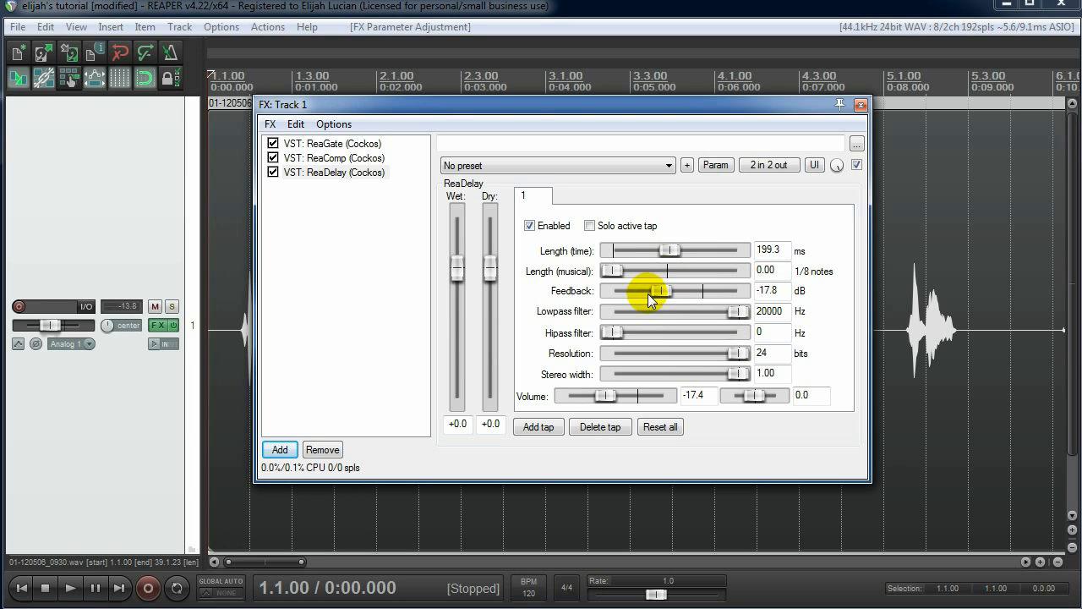
{"action": "left_click_drag", "start_coordinate": [658, 298], "coordinate": [649, 299]}
- Set the delay's hipass filter to about 512 Hz and its lowpass filter to about 12704 Hz, auditioning the filtered echo
{"action": "left_click_drag", "start_coordinate": [620, 334], "coordinate": [632, 332]}
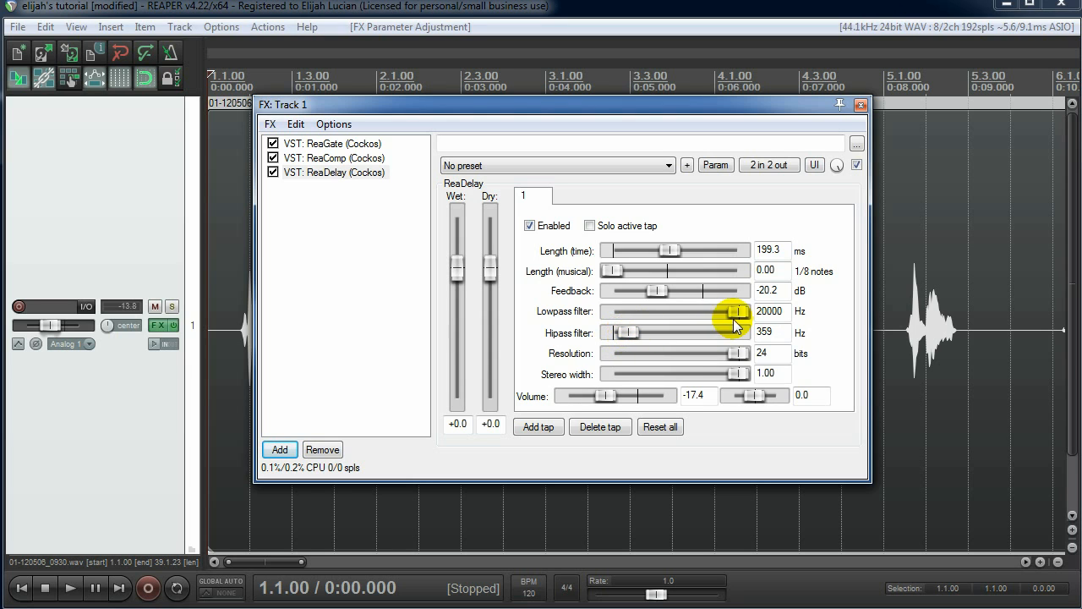
{"action": "left_click_drag", "start_coordinate": [737, 311], "coordinate": [715, 317]}
{"action": "key", "text": "space"}
{"action": "key", "text": "space"}
{"action": "key", "text": "space"}
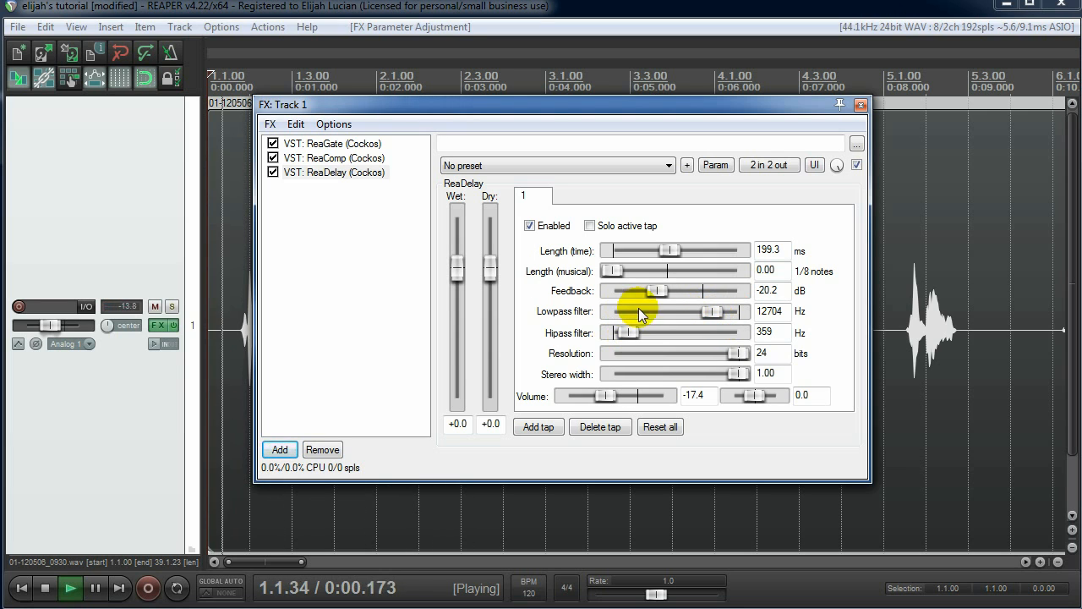
{"action": "key", "text": "space"}
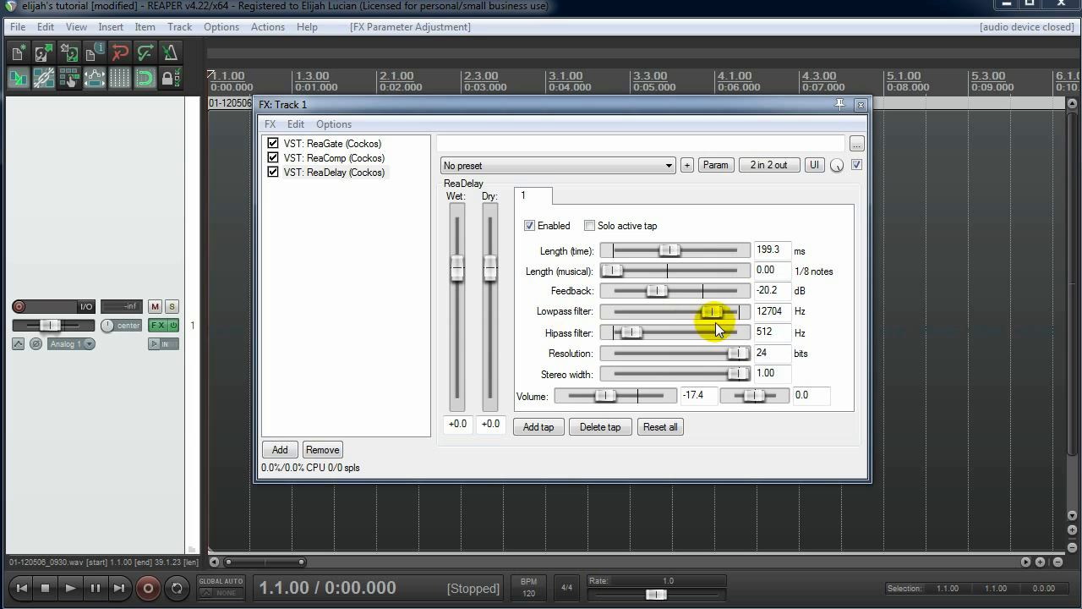
{"action": "left_click", "coordinate": [774, 312]}
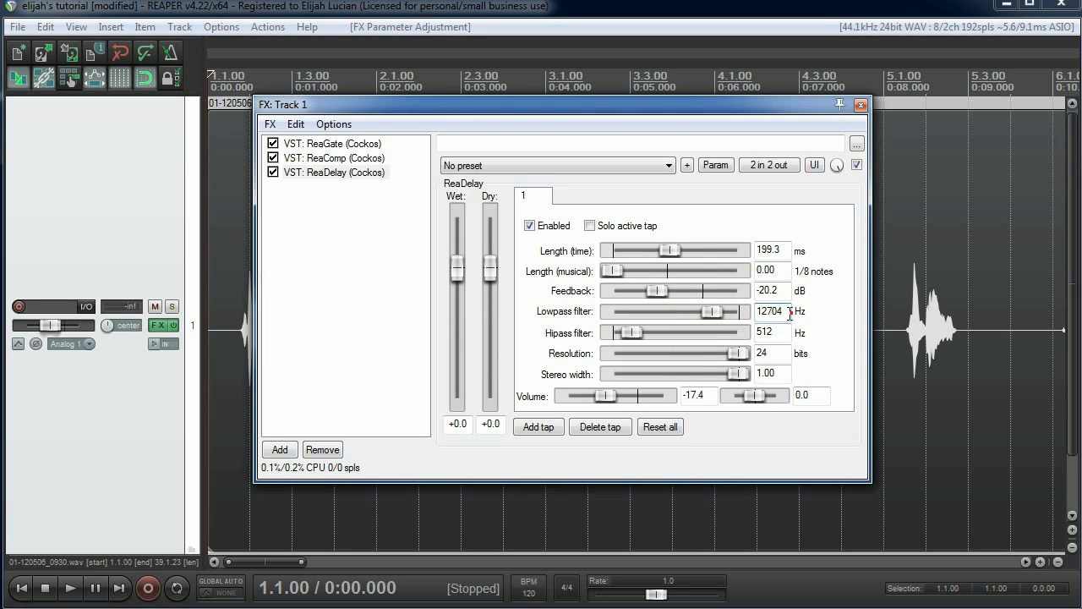
- Lower the delay's lowpass filter to about 2783 Hz and audition the track
{"action": "left_click_drag", "start_coordinate": [784, 314], "coordinate": [817, 318]}
{"action": "left_click", "coordinate": [780, 313]}
{"action": "left_click_drag", "start_coordinate": [712, 312], "coordinate": [697, 319]}
{"action": "left_click_drag", "start_coordinate": [696, 313], "coordinate": [659, 315]}
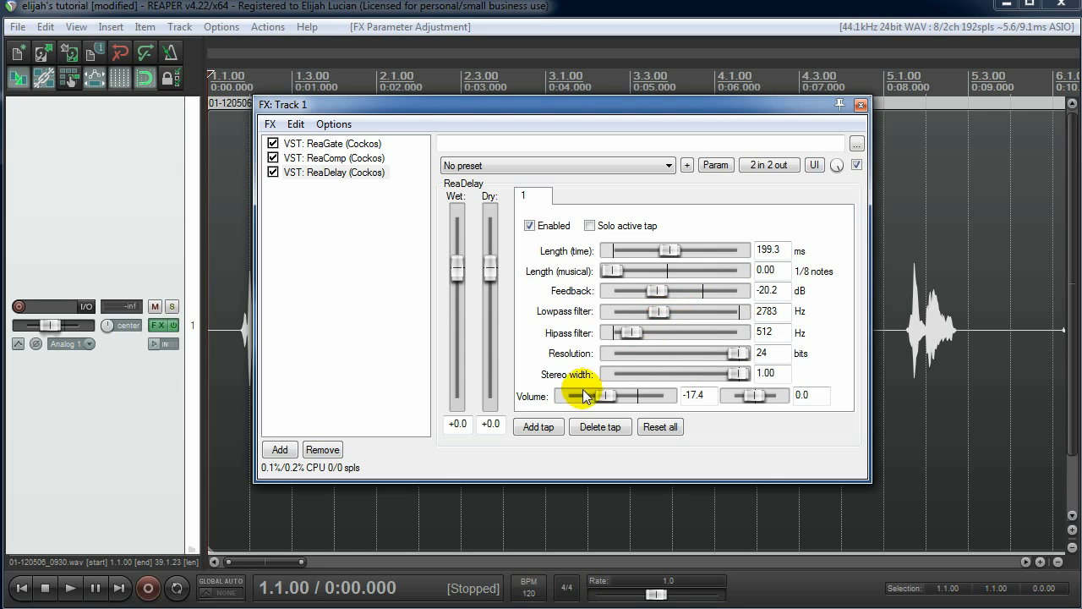
{"action": "key", "text": "space"}
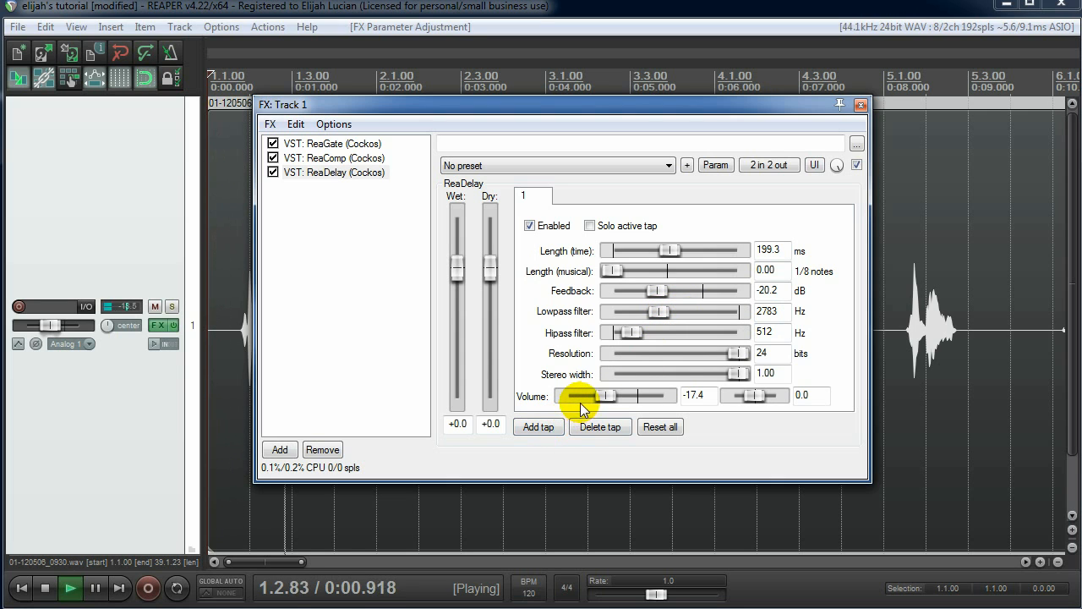
{"action": "key", "text": "space"}
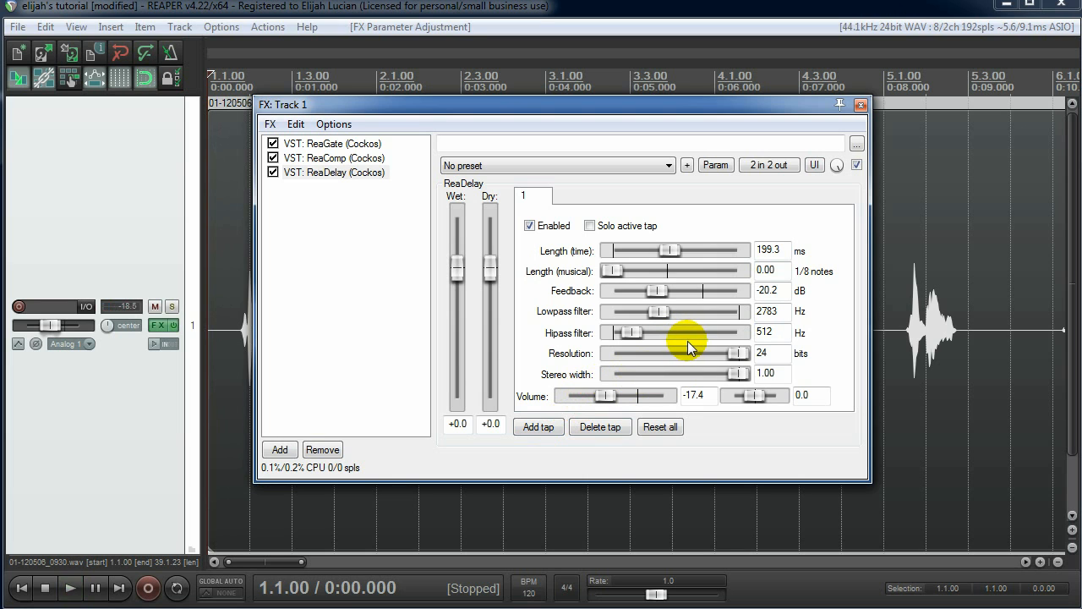
- Reduce the delay's feedback to about -36.2 dB and its tap volume to about -36.8 dB while auditioning the track
{"action": "key", "text": "space"}
{"action": "mouse_move", "coordinate": [645, 296]}
{"action": "left_mouse_down"}
{"action": "mouse_move", "coordinate": [630, 296]}
{"action": "mouse_move", "coordinate": [637, 291]}
{"action": "left_mouse_up"}
{"action": "key", "text": "space"}
{"action": "left_click_drag", "start_coordinate": [606, 395], "coordinate": [585, 398]}
{"action": "key", "text": "space"}
{"action": "key", "text": "space"}
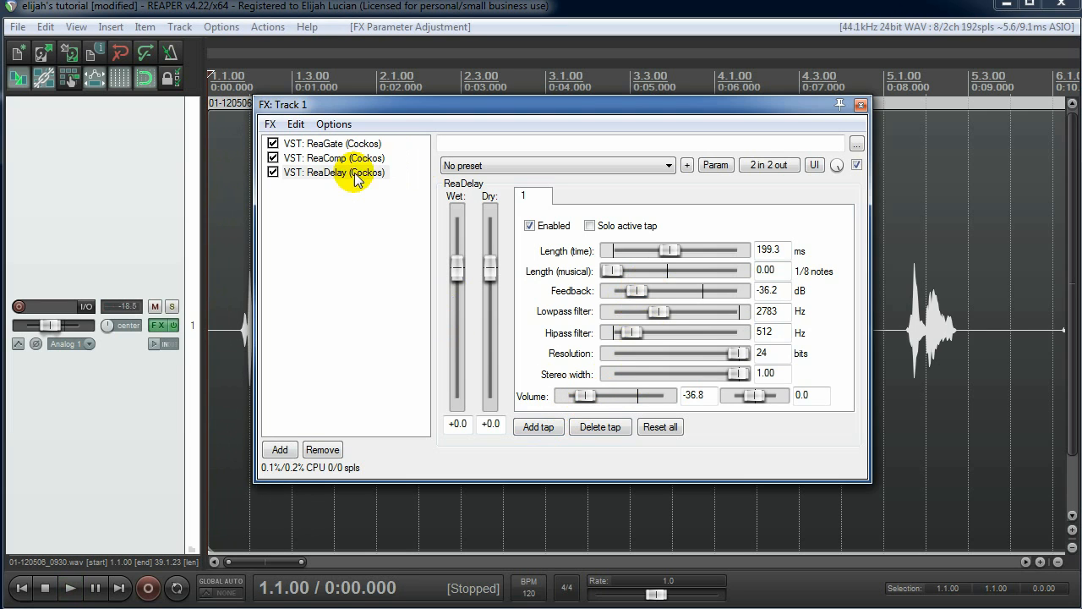
- Add the Cockos ReaVerbate plug-in after ReaDelay in the track's effects chain
{"action": "left_click", "coordinate": [334, 199]}
{"action": "left_click", "coordinate": [279, 449]}
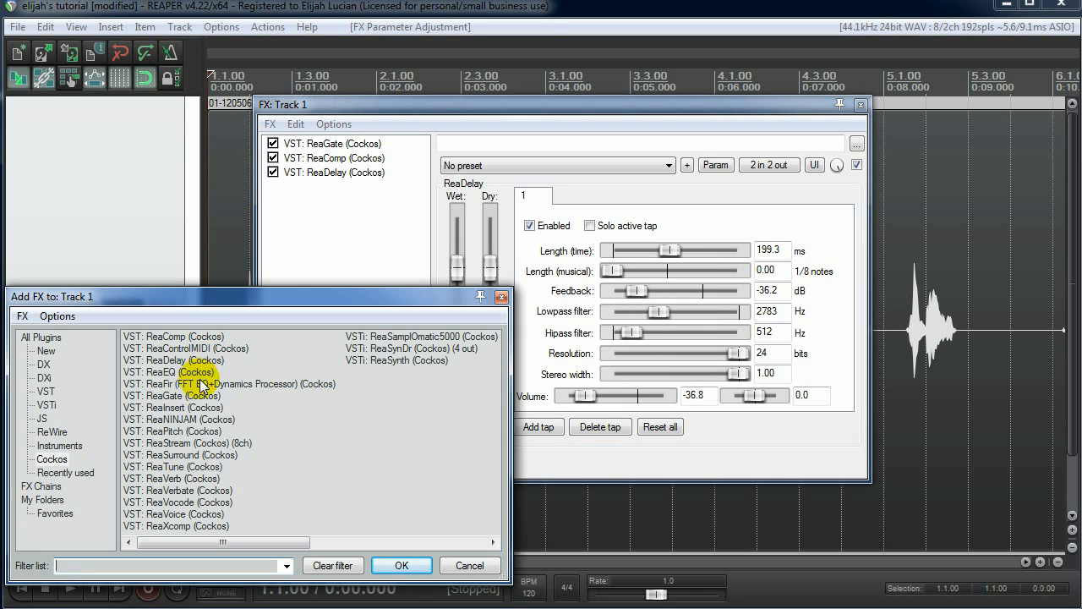
{"action": "double_click", "coordinate": [194, 490]}
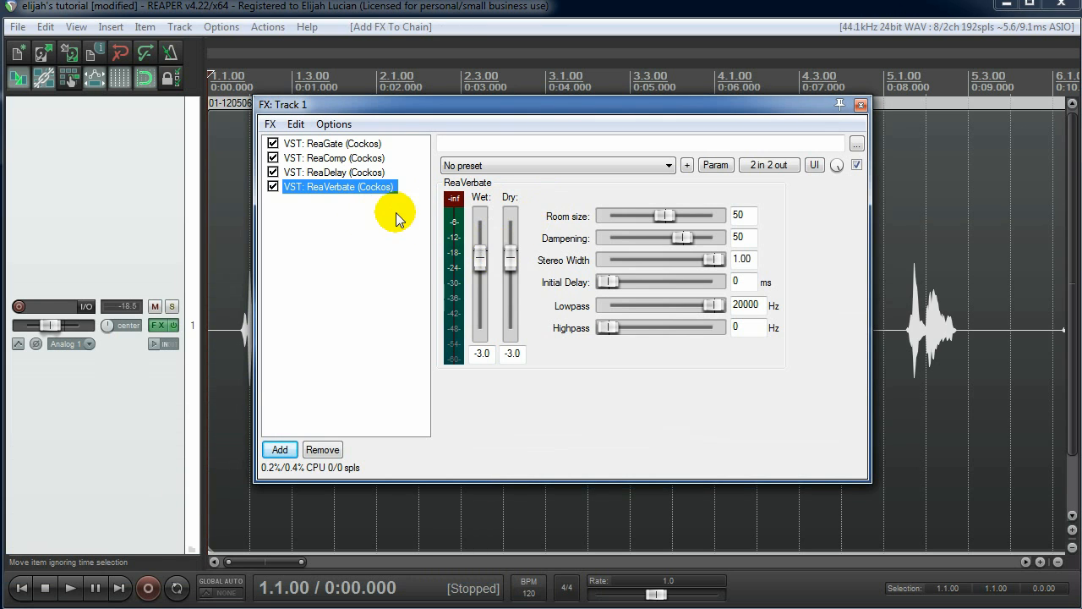
- Load the "insert - Snare Trap" preset in ReaVerbate and audition the reverb
{"action": "left_click", "coordinate": [647, 165]}
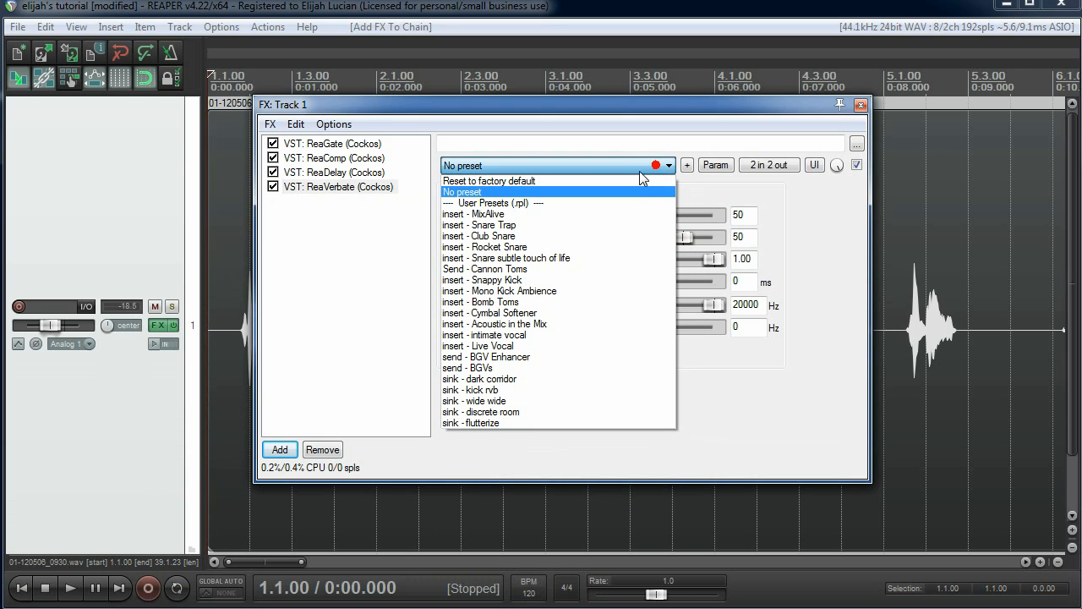
{"action": "left_click", "coordinate": [591, 225]}
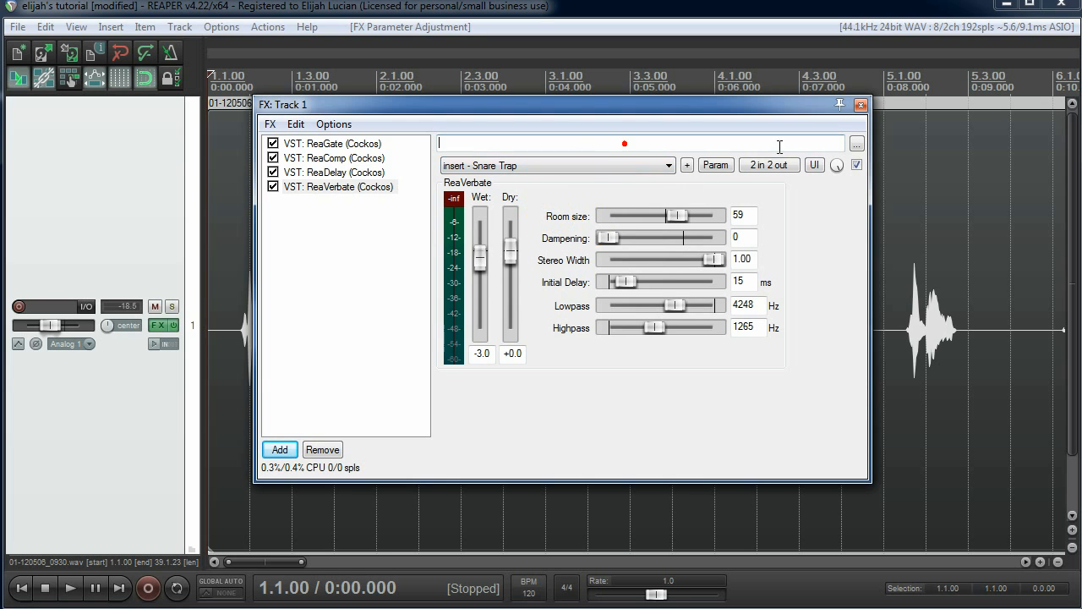
{"action": "left_click", "coordinate": [857, 144]}
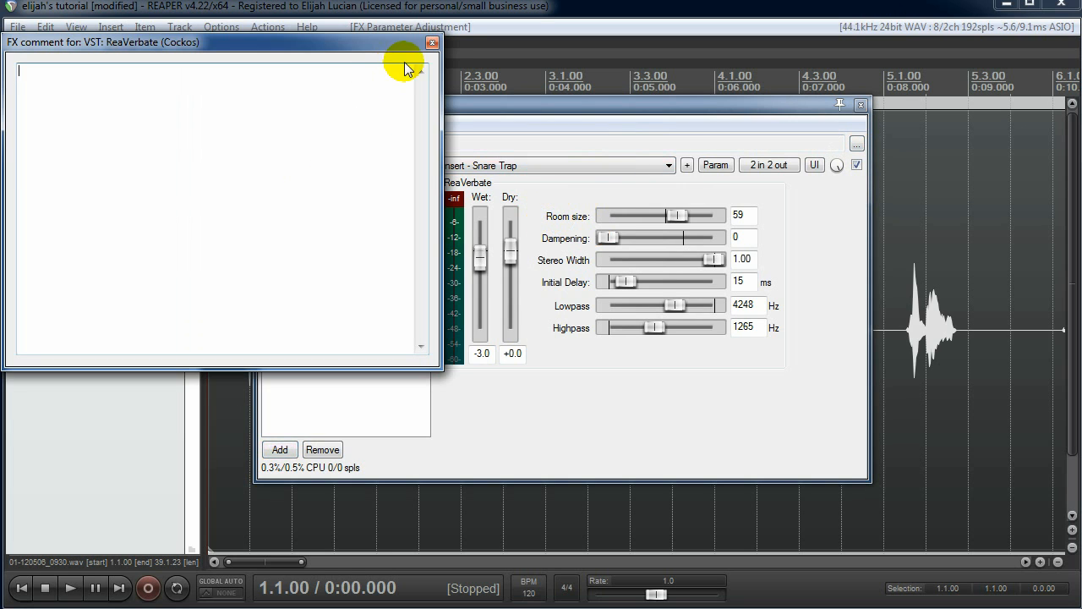
{"action": "left_click", "coordinate": [432, 42]}
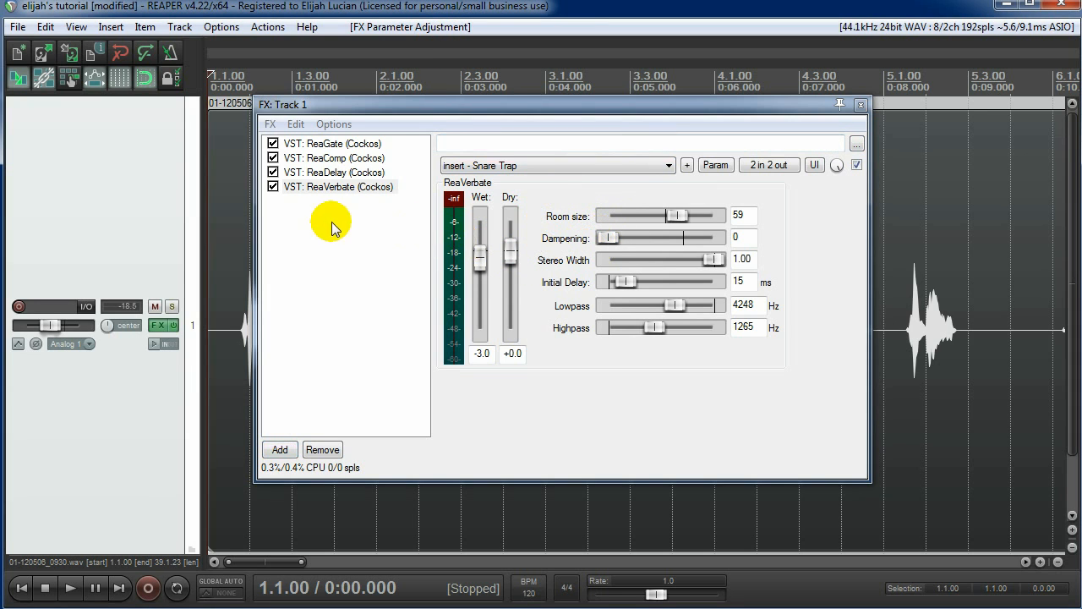
{"action": "key", "text": "space"}
{"action": "key", "text": "space"}
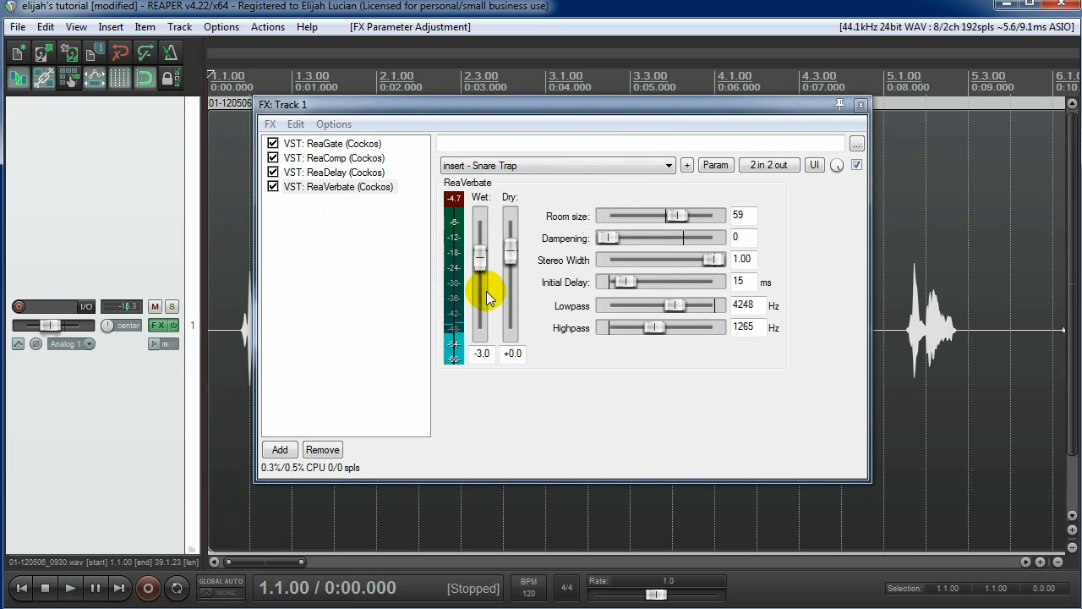
- Try the ReaVerbate presets "sink - flutterize" and "Send - Cannon Toms", auditioning the track with each
{"action": "left_click", "coordinate": [537, 164]}
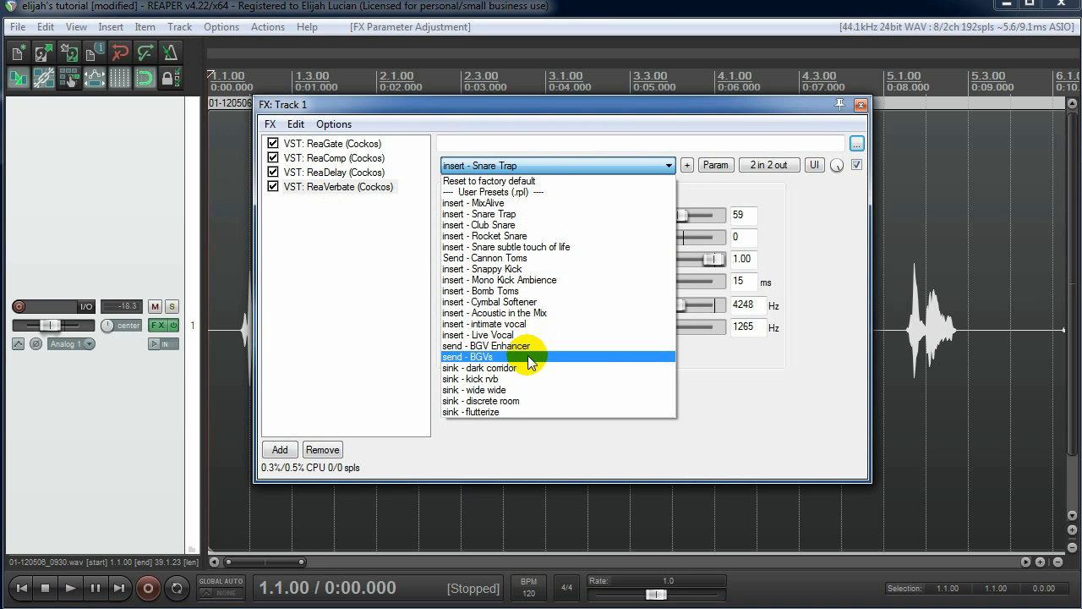
{"action": "left_click", "coordinate": [528, 412]}
{"action": "key", "text": "space"}
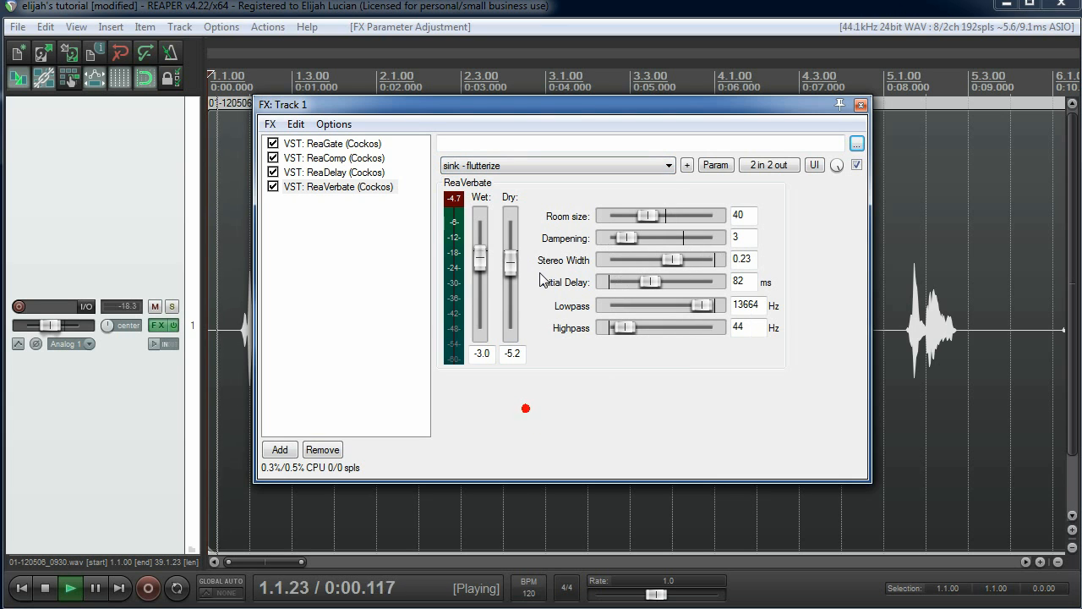
{"action": "key", "text": "space"}
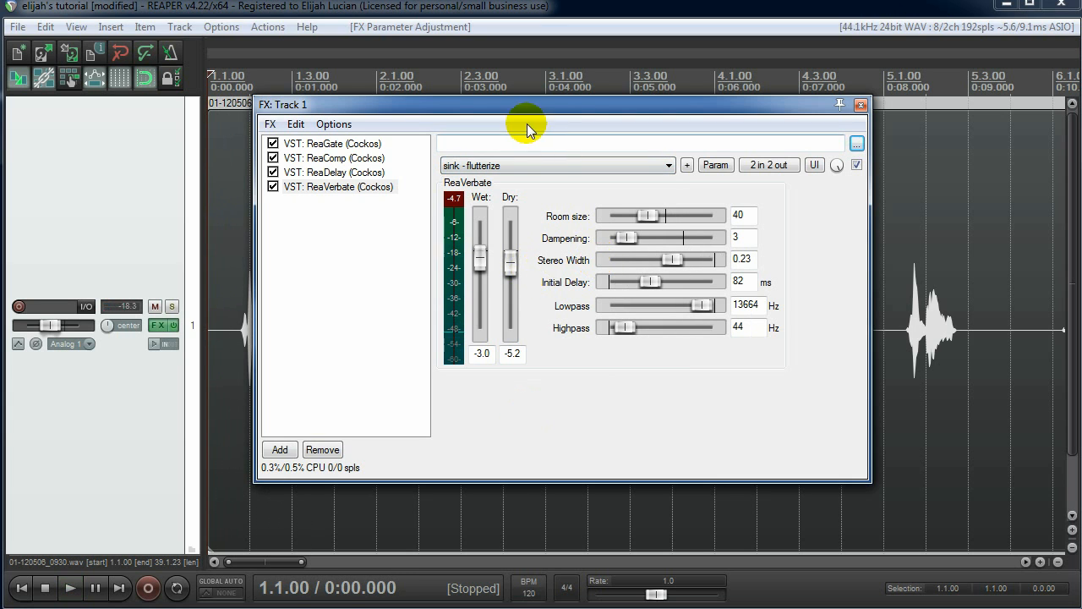
{"action": "left_click", "coordinate": [538, 164]}
{"action": "left_click", "coordinate": [536, 258]}
{"action": "key", "text": "space"}
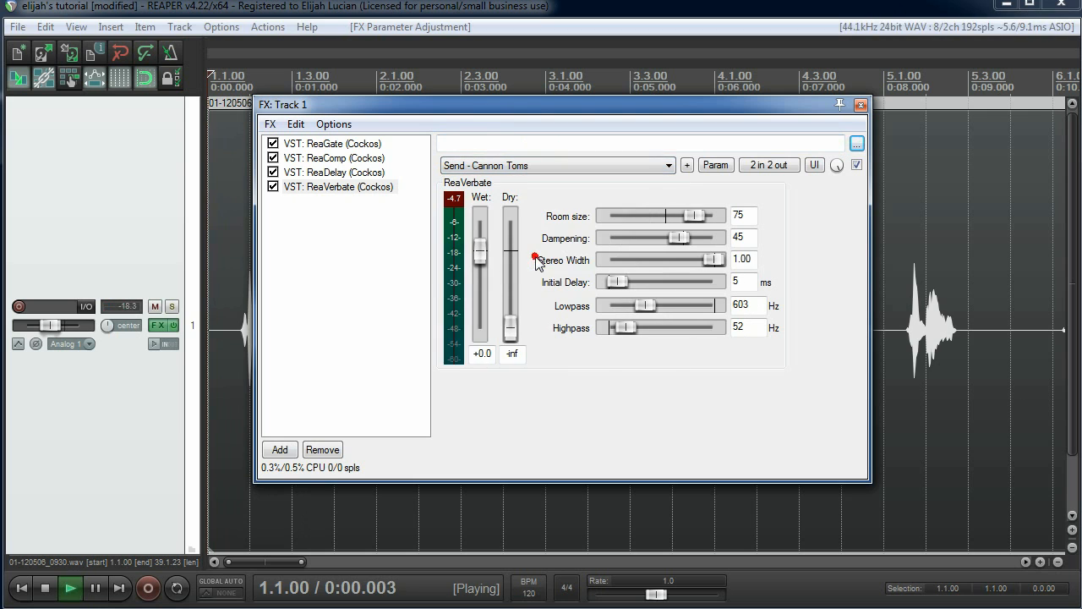
{"action": "key", "text": "space"}
- Load the "insert - Snare subtle touch of life" preset in ReaVerbate and audition the track
{"action": "left_click", "coordinate": [563, 164]}
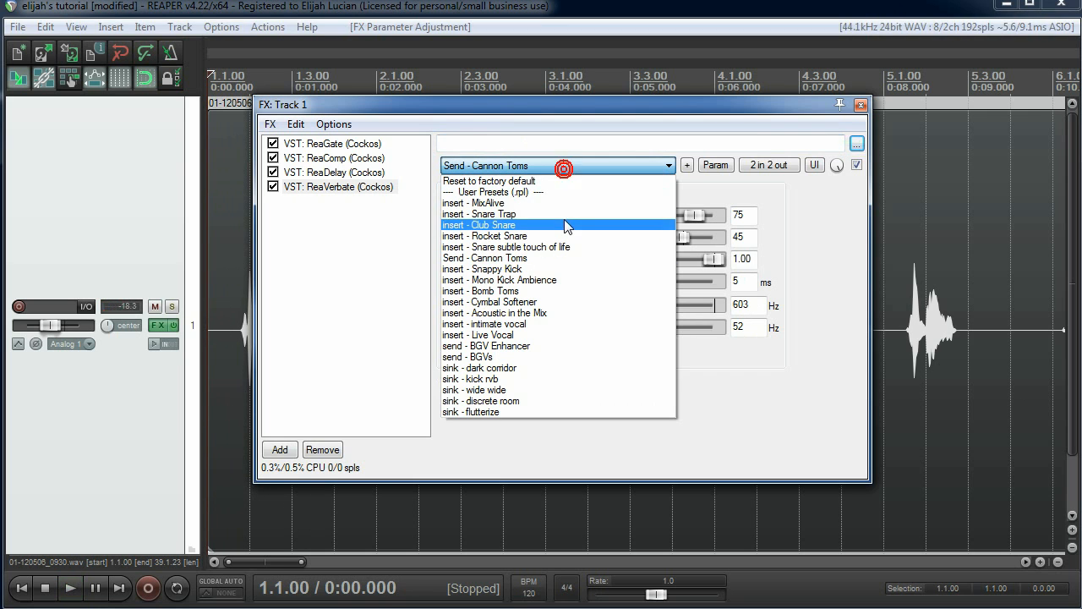
{"action": "left_click", "coordinate": [563, 248]}
{"action": "key", "text": "space"}
{"action": "key", "text": "space"}
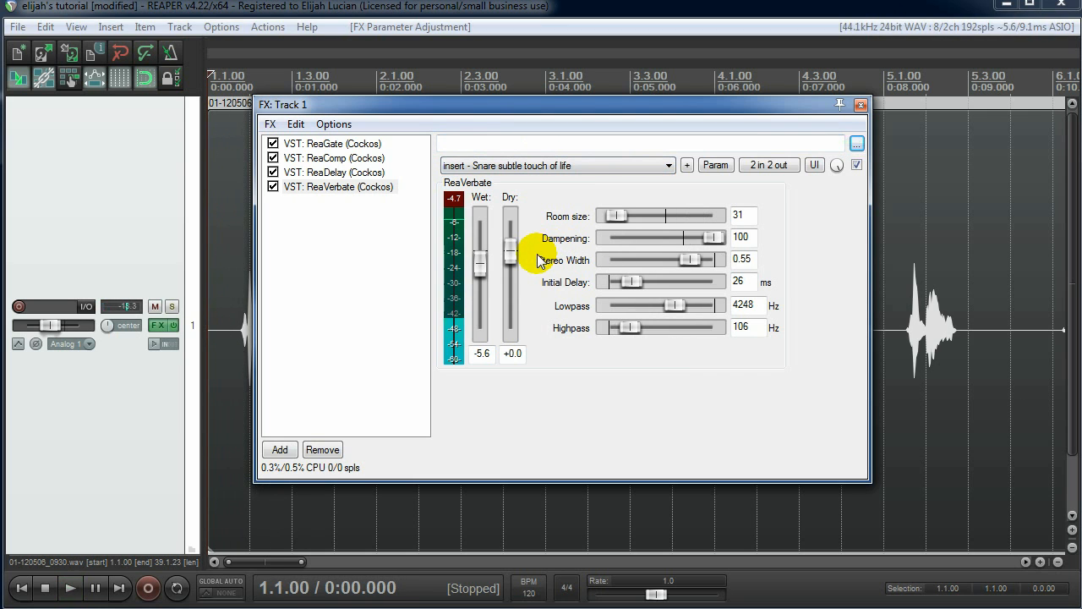
- Reduce the reverb's wet level to about -14.0 dB and audition the track
{"action": "left_click_drag", "start_coordinate": [483, 289], "coordinate": [486, 282]}
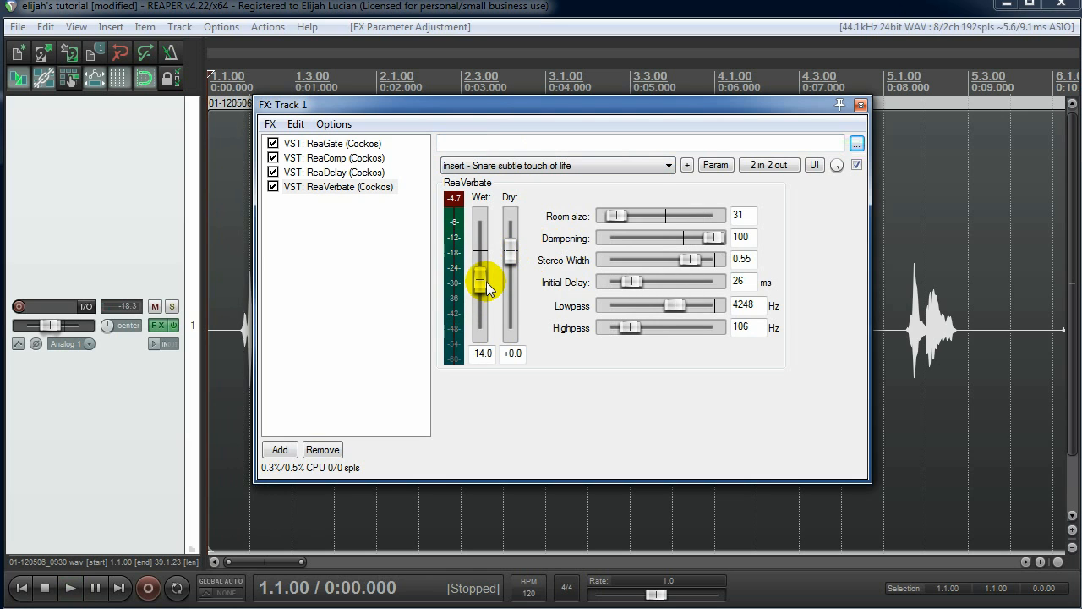
{"action": "key", "text": "space"}
{"action": "key", "text": "space"}
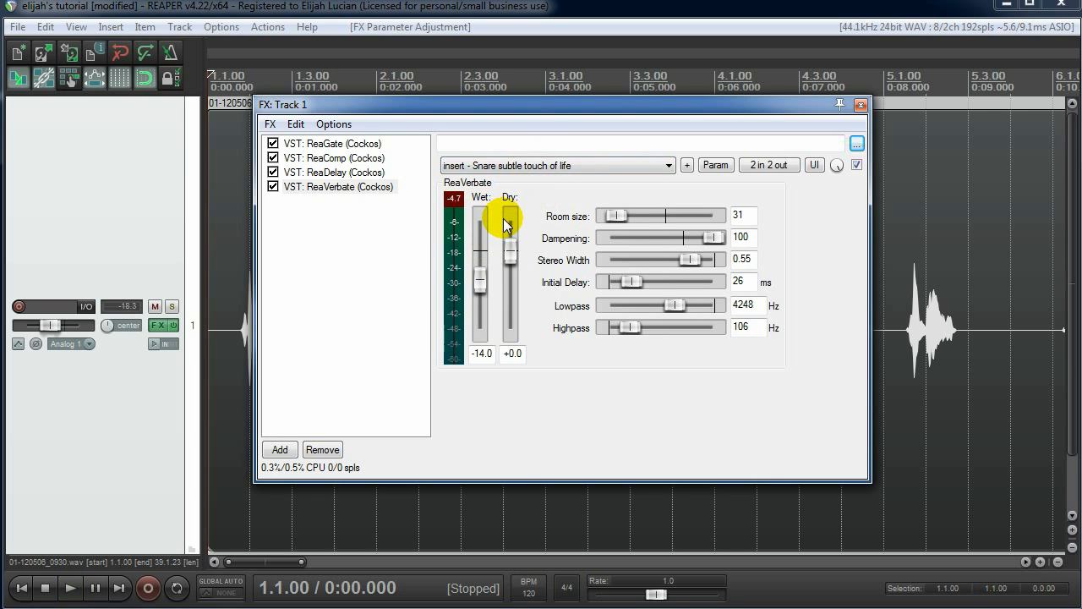
{"action": "key", "text": "space"}
{"action": "key", "text": "space"}
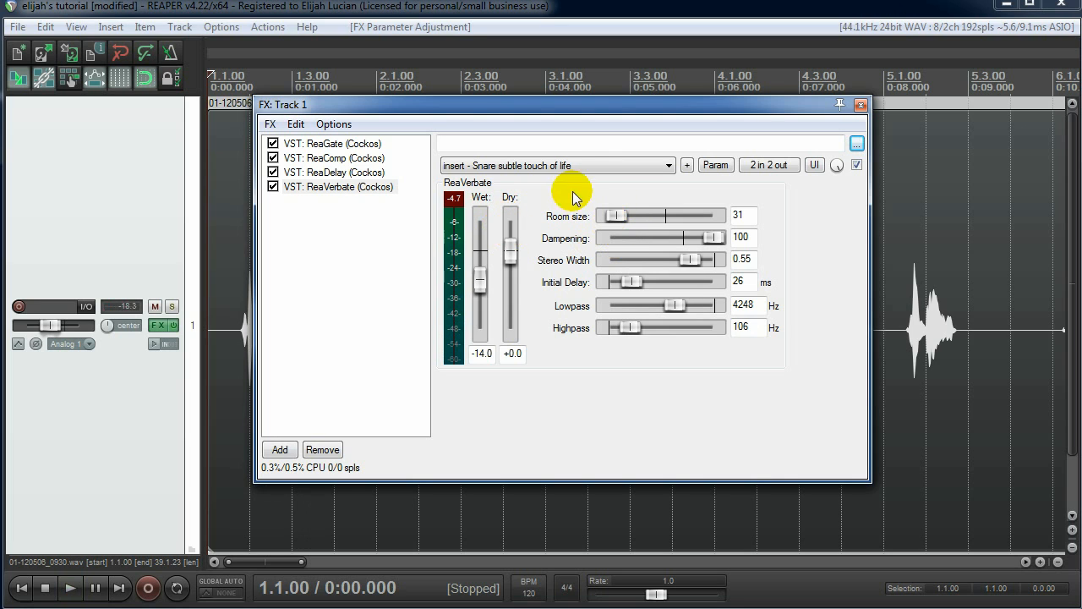
- Add a second tap to ReaDelay and set its time length to about 157.6 ms
{"action": "left_click", "coordinate": [369, 172]}
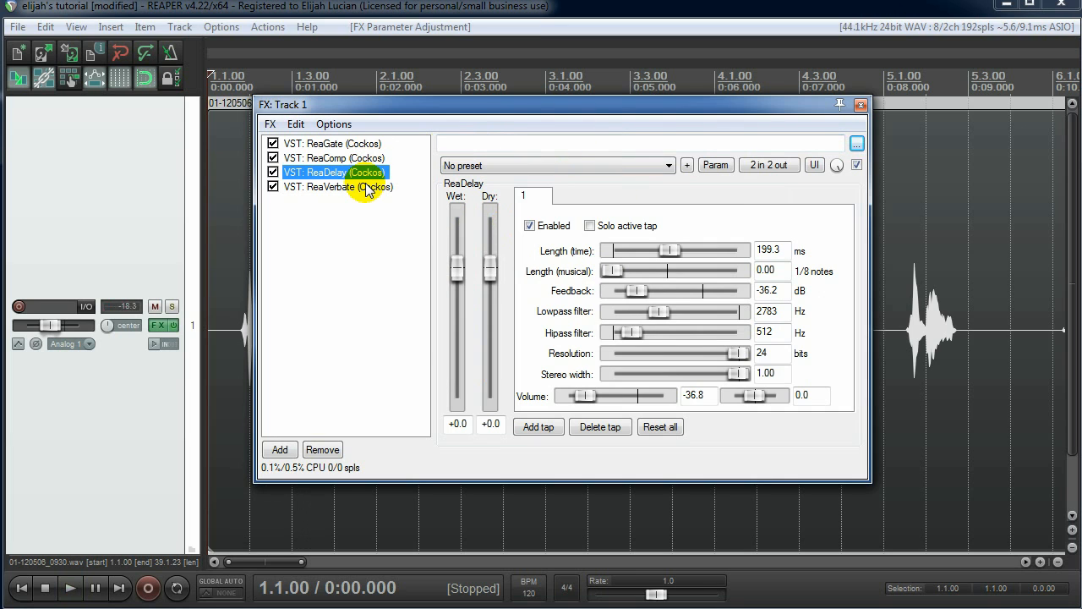
{"action": "left_click", "coordinate": [367, 188]}
{"action": "left_click", "coordinate": [366, 174]}
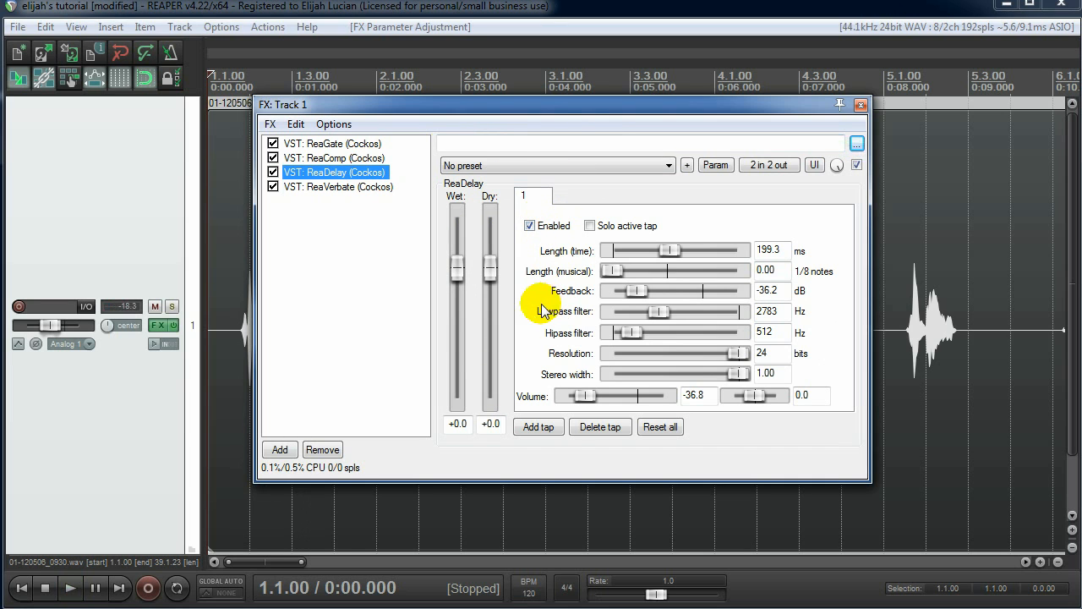
{"action": "left_click", "coordinate": [541, 427]}
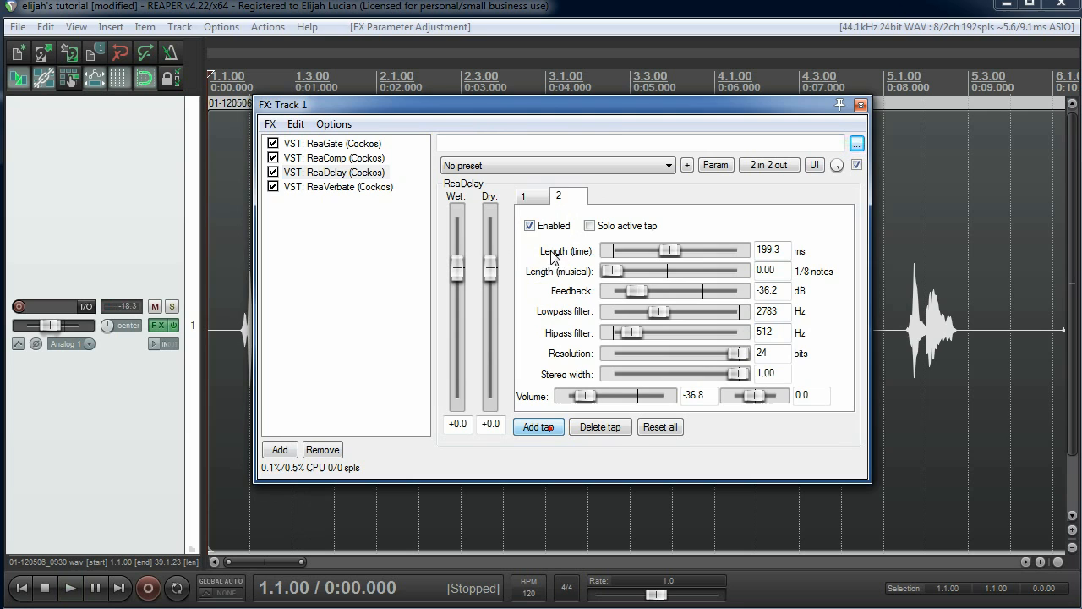
{"action": "left_click", "coordinate": [570, 195]}
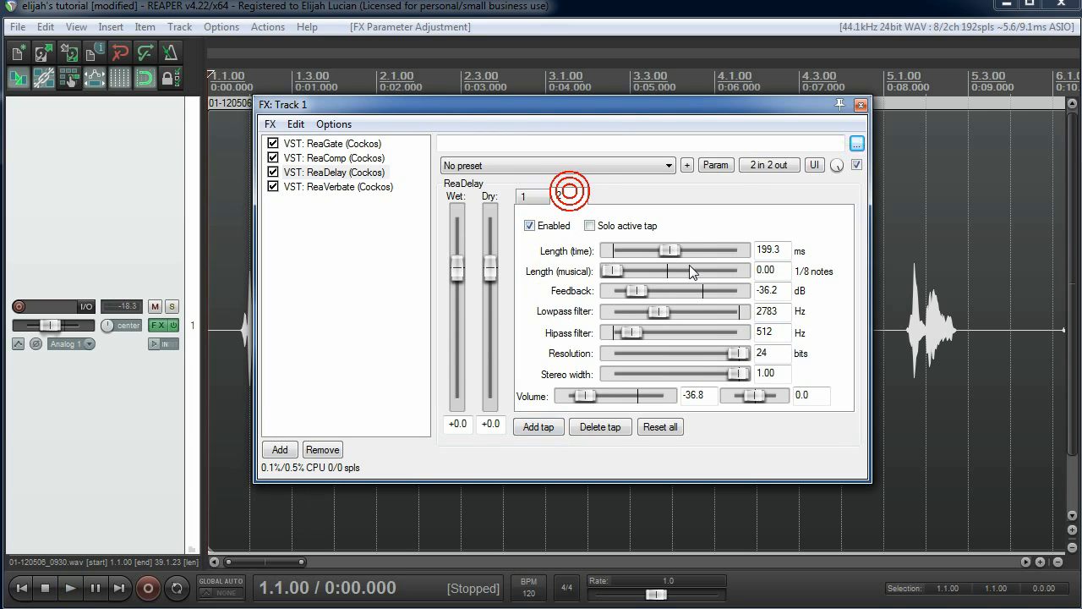
{"action": "left_click_drag", "start_coordinate": [670, 251], "coordinate": [663, 253]}
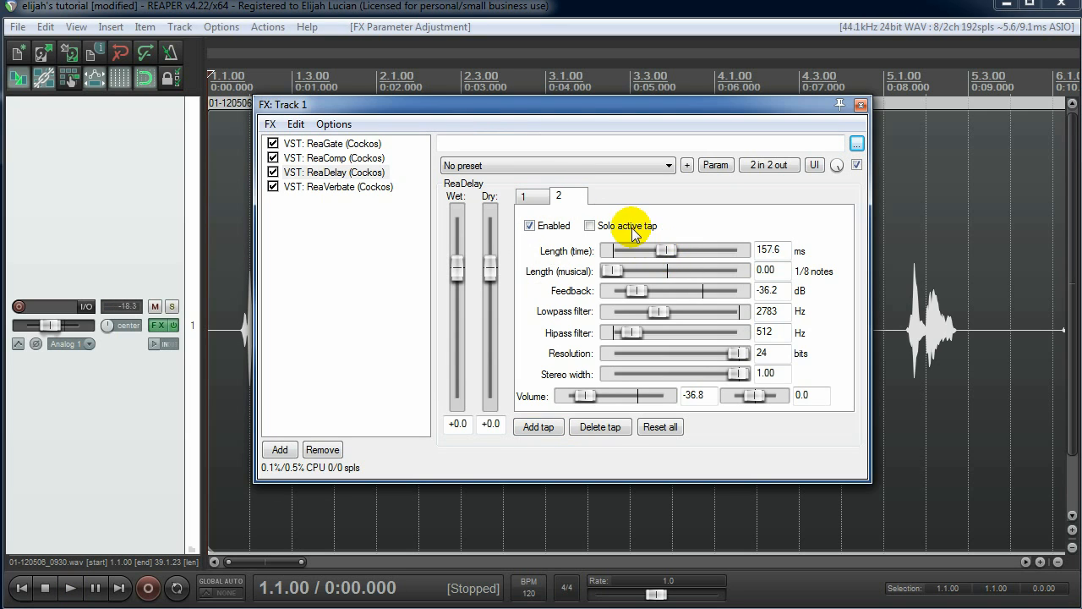
- Compare the settings of the two delay taps and audition the track with both active
{"action": "left_click", "coordinate": [546, 197]}
{"action": "left_click", "coordinate": [565, 198]}
{"action": "left_click", "coordinate": [545, 196]}
{"action": "left_click", "coordinate": [564, 195]}
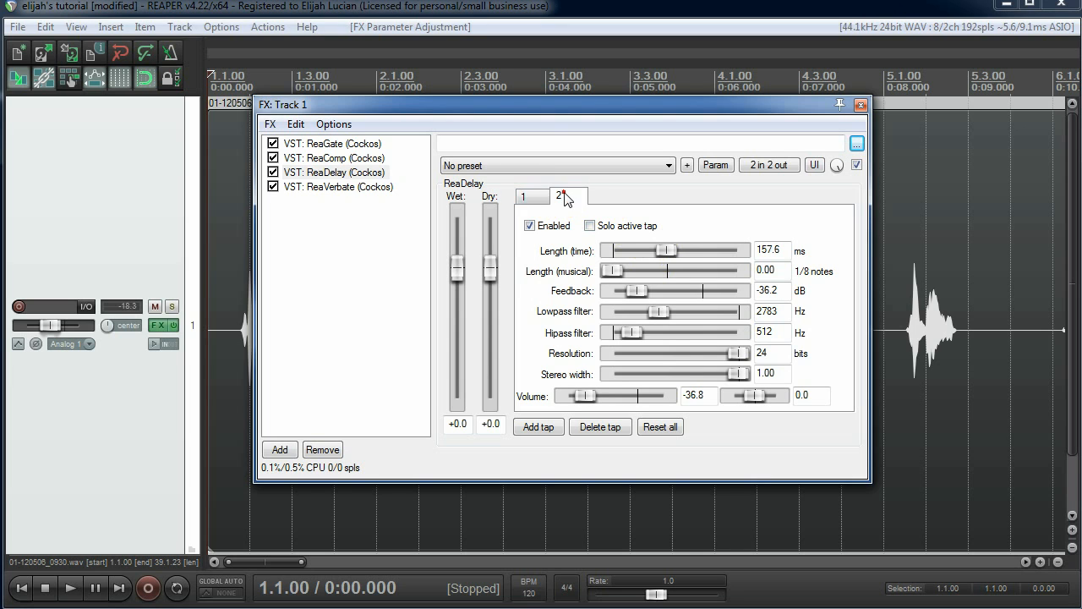
{"action": "left_click", "coordinate": [526, 195]}
{"action": "left_click", "coordinate": [560, 195]}
{"action": "left_click", "coordinate": [665, 252]}
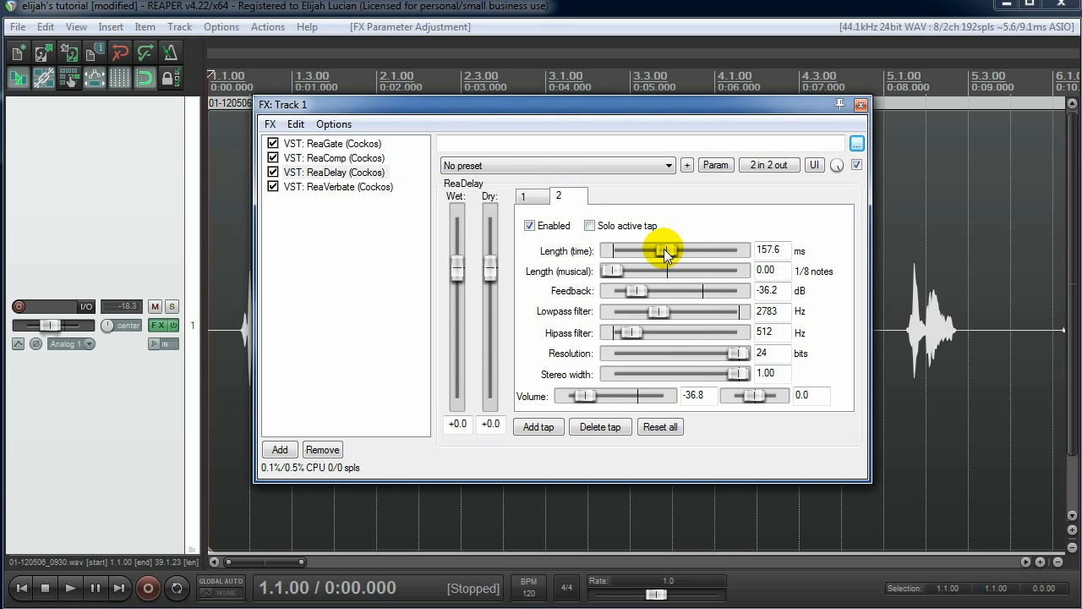
{"action": "key", "text": "space"}
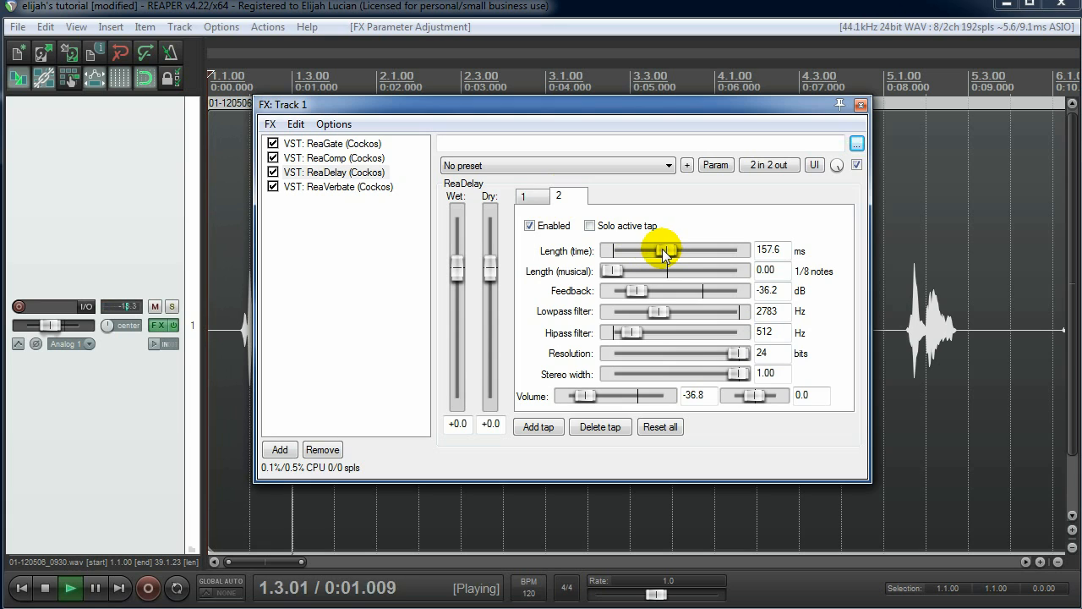
{"action": "key", "text": "space"}
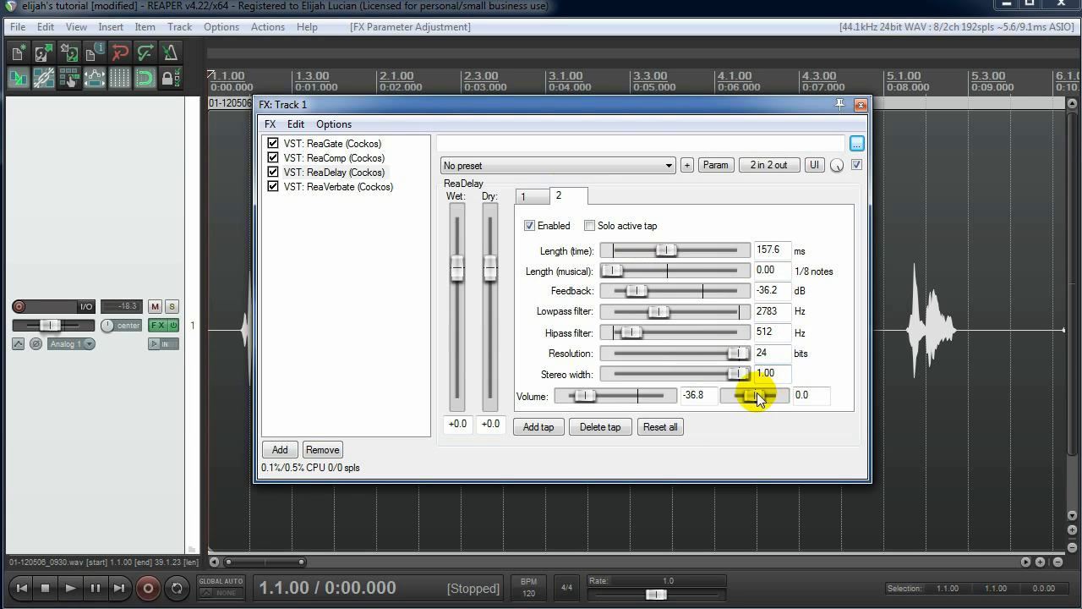
- Pan the second delay tap to the right and the first tap to about -0.3, auditioning the stereo echo
{"action": "left_click_drag", "start_coordinate": [756, 395], "coordinate": [767, 399]}
{"action": "key", "text": "space"}
{"action": "key", "text": "space"}
{"action": "left_click", "coordinate": [543, 198]}
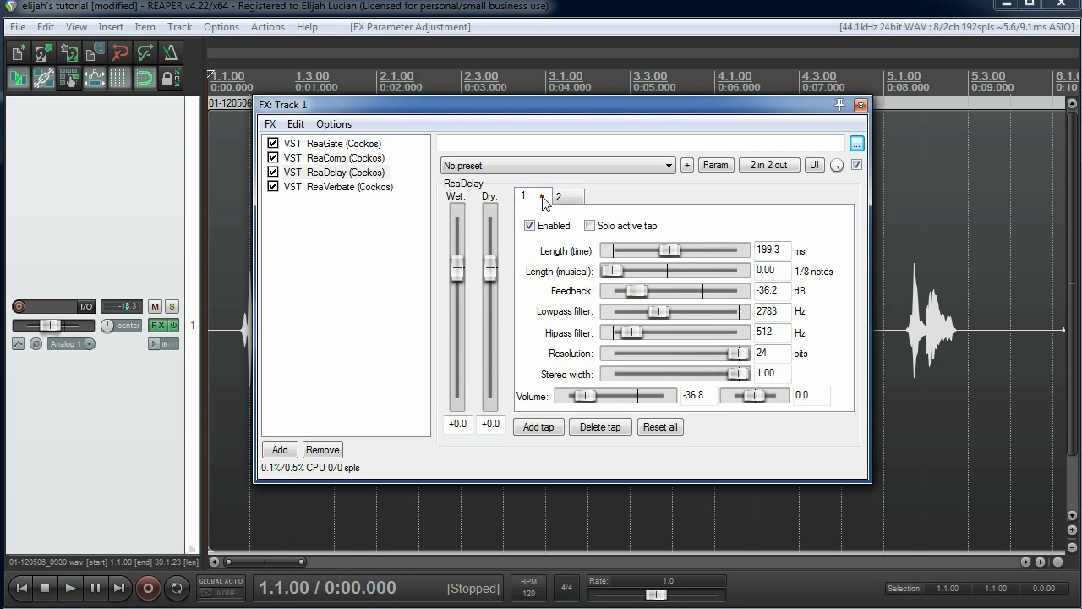
{"action": "left_click_drag", "start_coordinate": [755, 396], "coordinate": [752, 398]}
{"action": "key", "text": "space"}
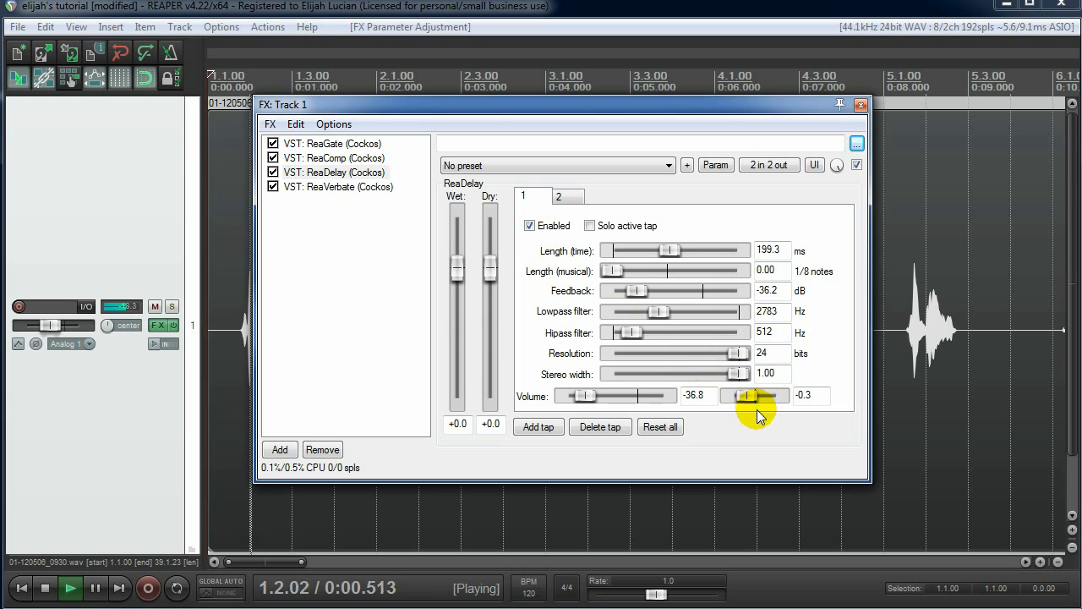
{"action": "key", "text": "space"}
- Set ReaVerbate's wet level to about -5.7 dB and its room size to about 47, then audition the track
{"action": "left_click", "coordinate": [347, 186]}
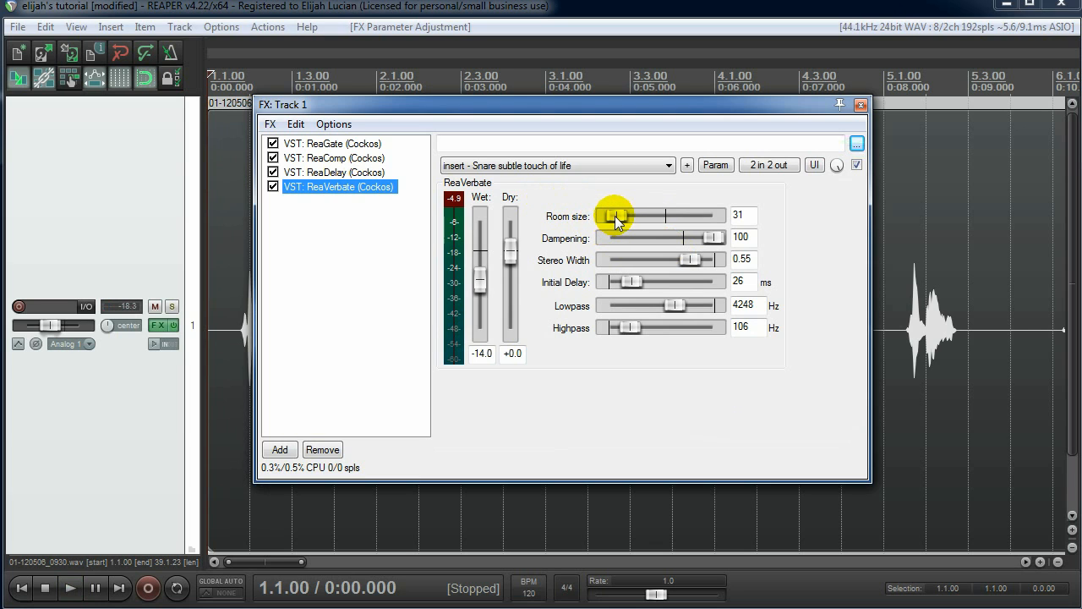
{"action": "left_click", "coordinate": [481, 282]}
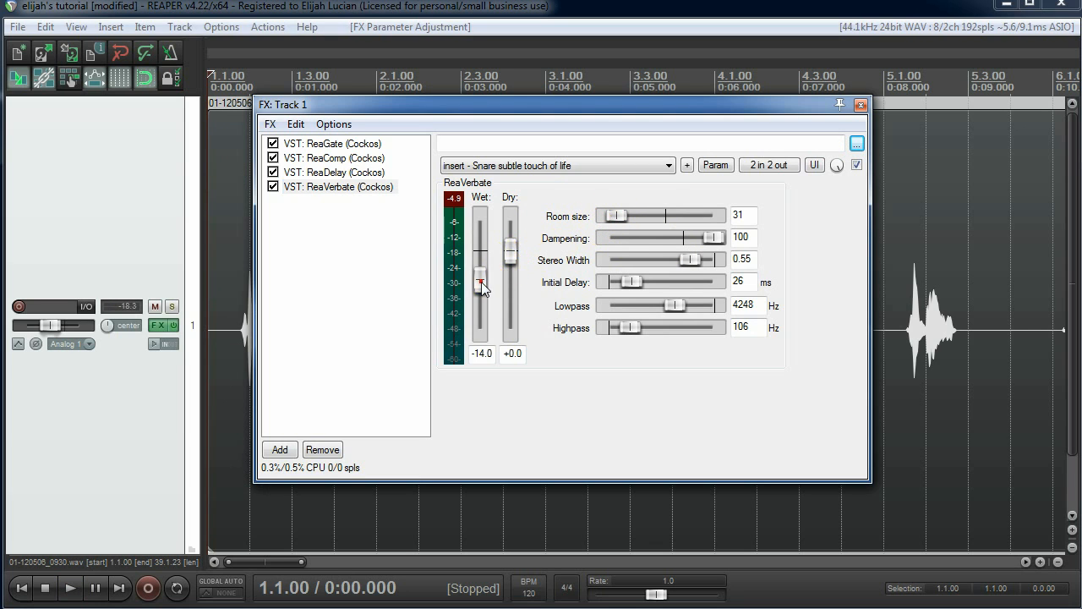
{"action": "left_click_drag", "start_coordinate": [481, 282], "coordinate": [490, 265]}
{"action": "left_click_drag", "start_coordinate": [614, 219], "coordinate": [660, 215]}
{"action": "key", "text": "space"}
{"action": "key", "text": "space"}
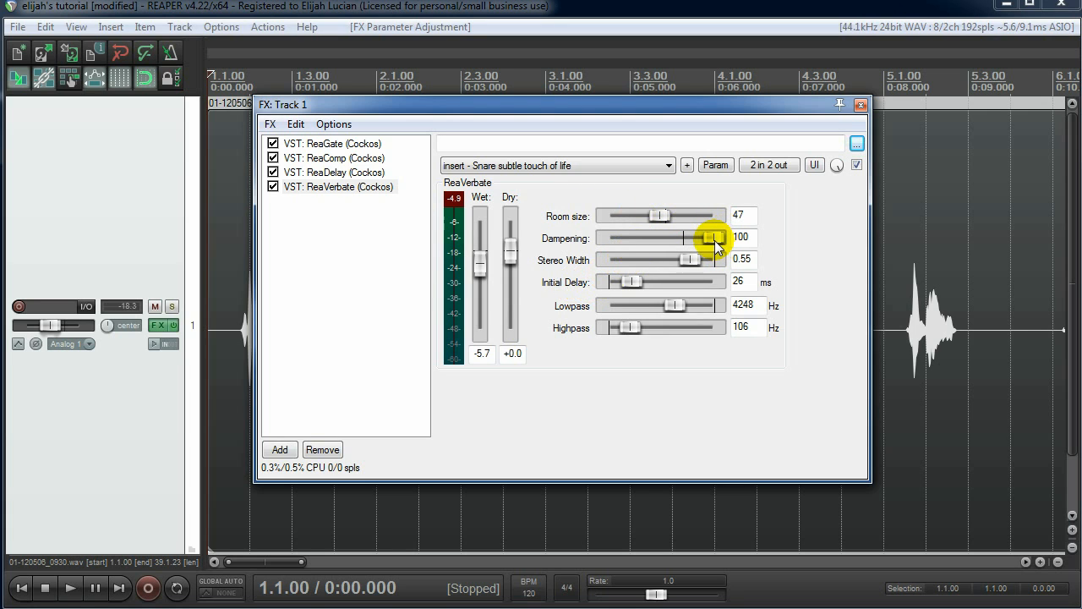
- Examine the plug-ins available for the track in the VST, VSTi and New categories without adding any
{"action": "left_click", "coordinate": [279, 449]}
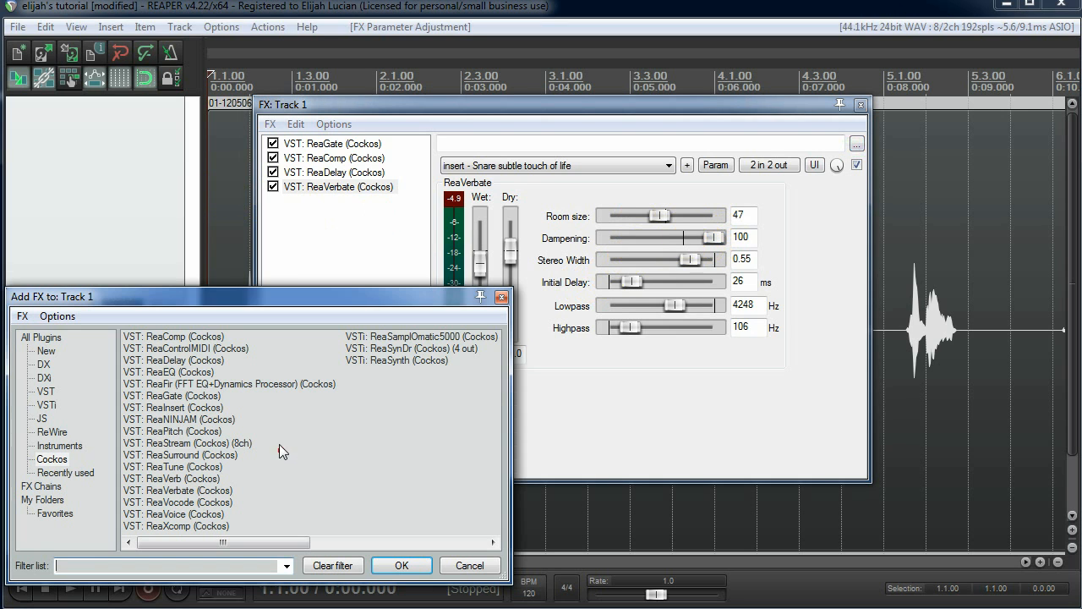
{"action": "left_click", "coordinate": [46, 392]}
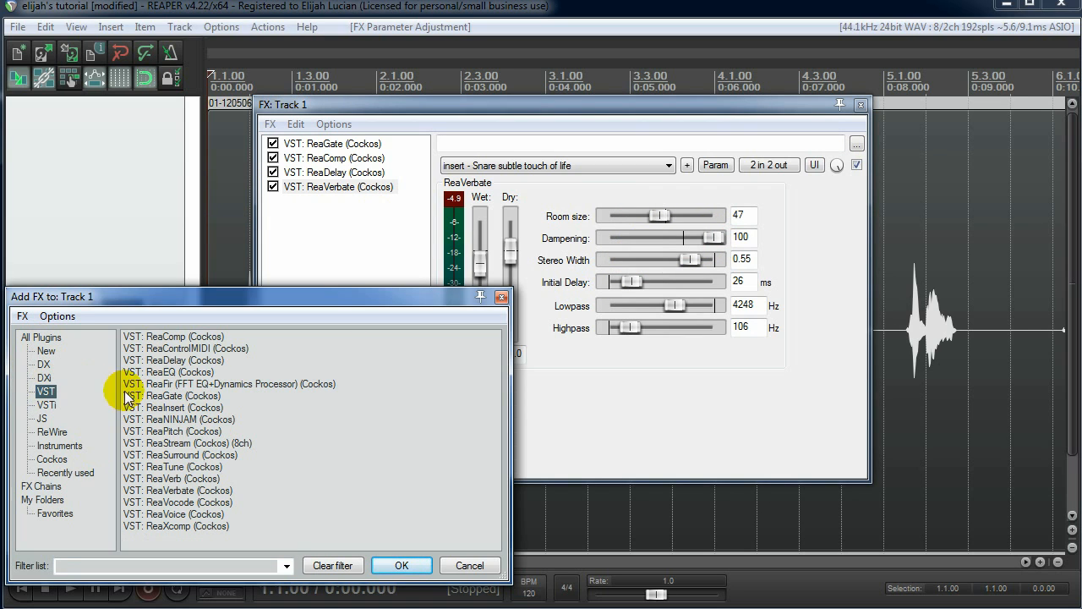
{"action": "left_click", "coordinate": [152, 395]}
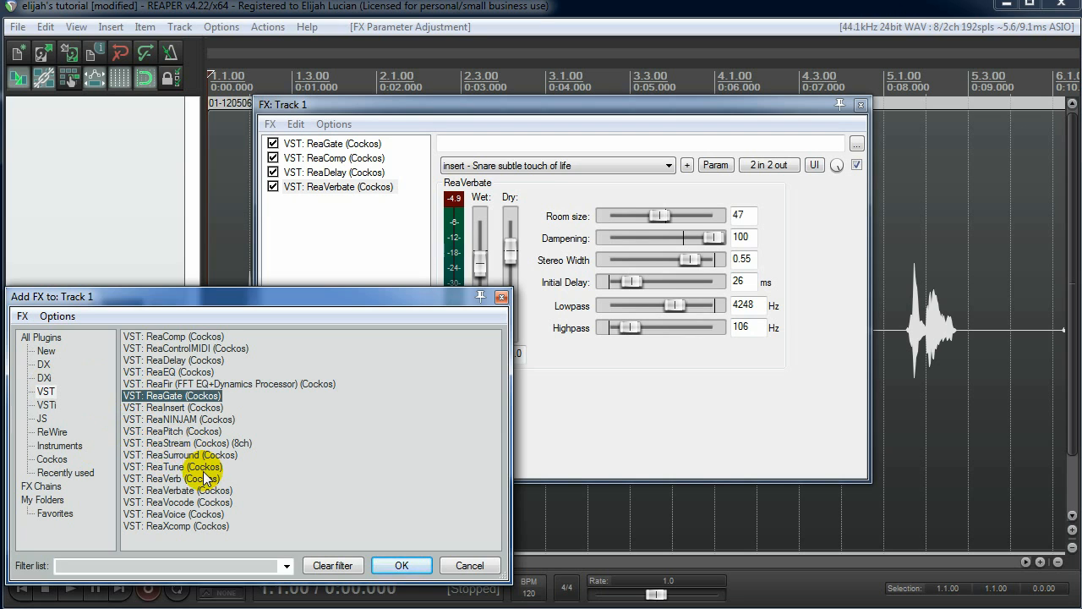
{"action": "left_click", "coordinate": [46, 405]}
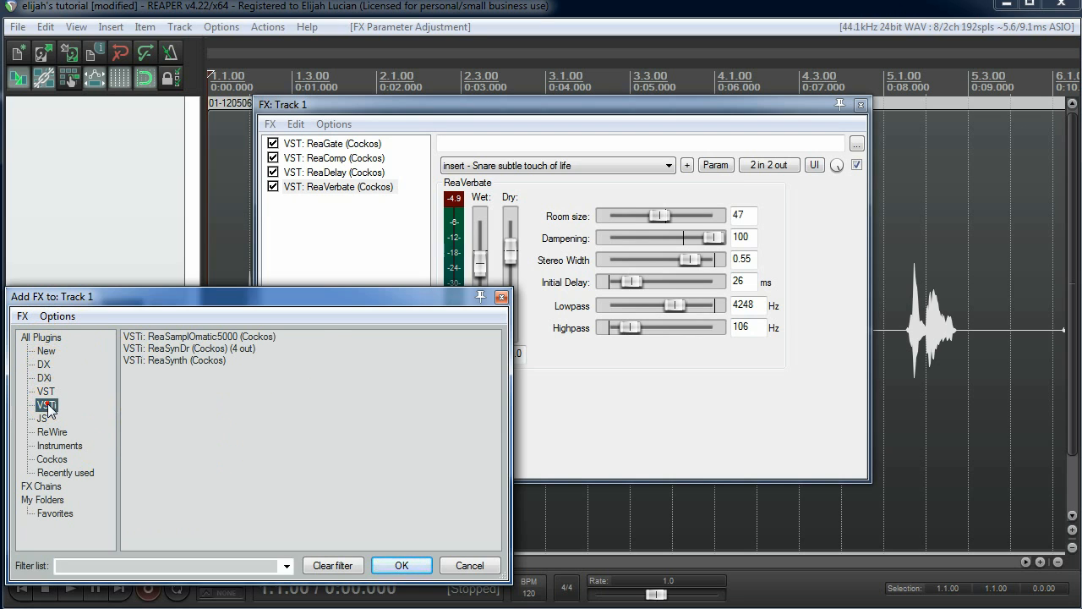
{"action": "left_click", "coordinate": [45, 392]}
{"action": "left_click", "coordinate": [46, 350]}
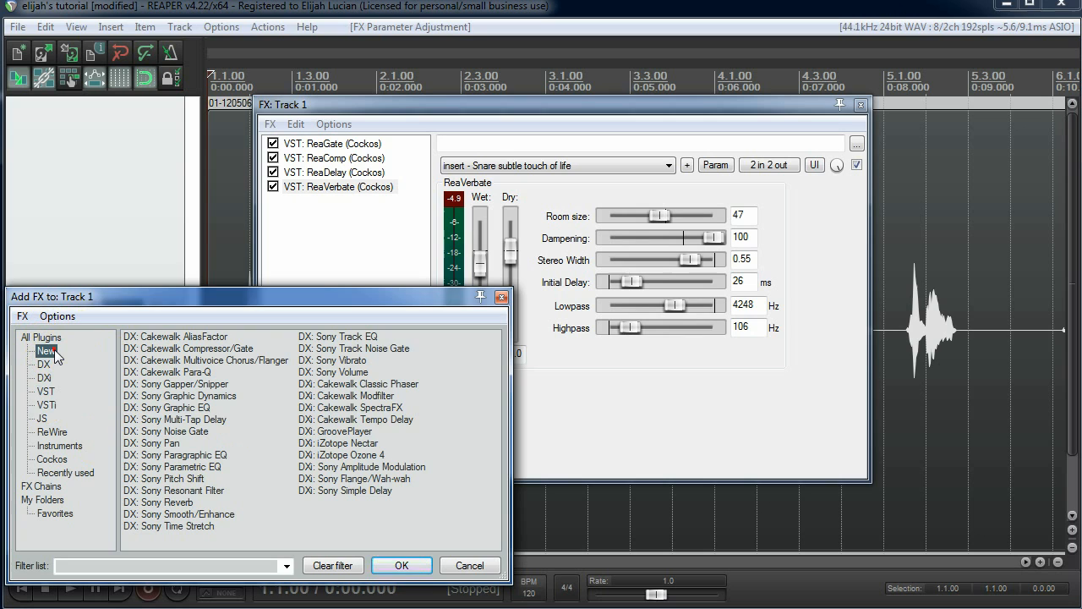
{"action": "left_click", "coordinate": [46, 392]}
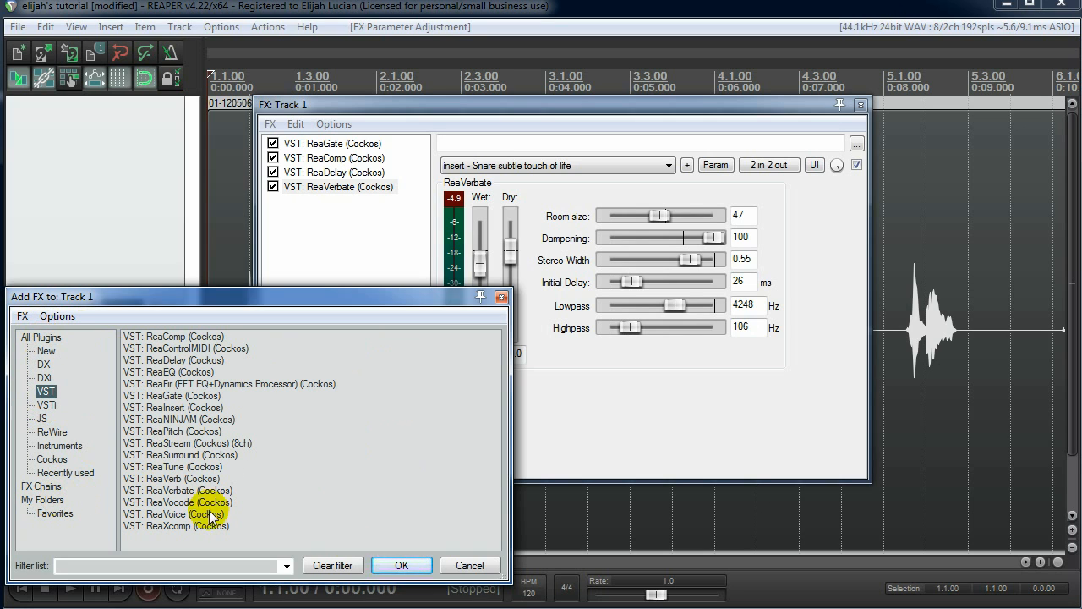
{"action": "left_click", "coordinate": [471, 565]}
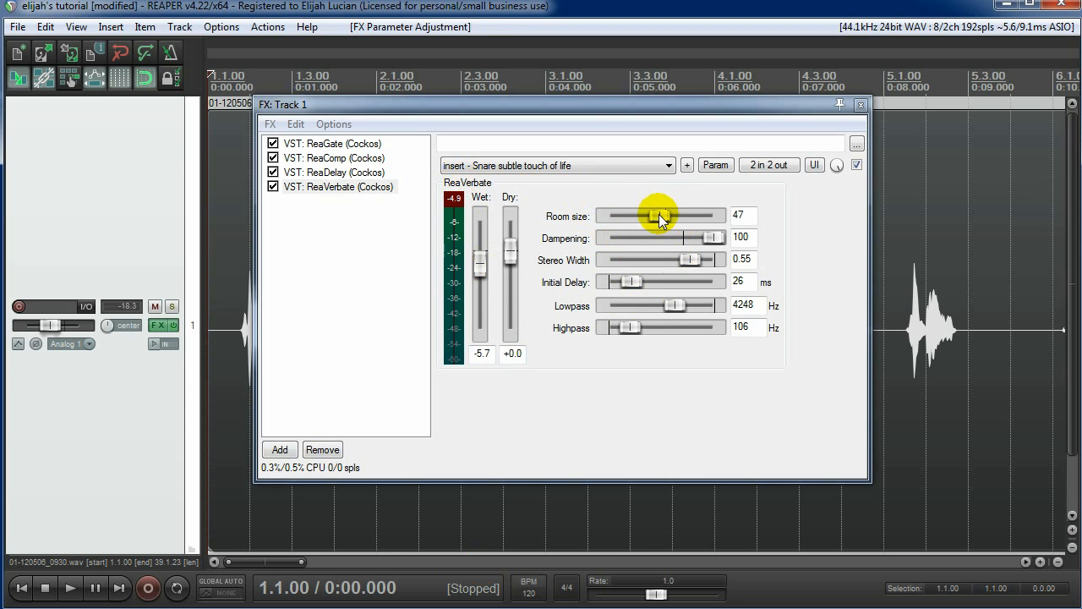
- Set ReaVerbate's room size to about 53 and its stereo width to -1.00
{"action": "left_click_drag", "start_coordinate": [659, 214], "coordinate": [671, 215]}
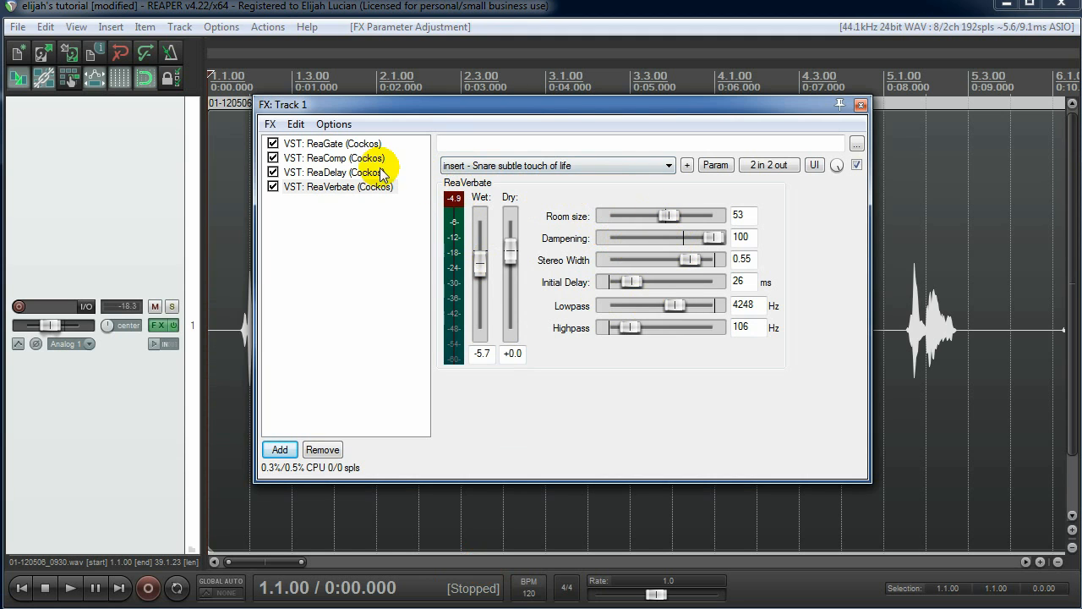
{"action": "left_click", "coordinate": [347, 173]}
{"action": "left_click", "coordinate": [346, 185]}
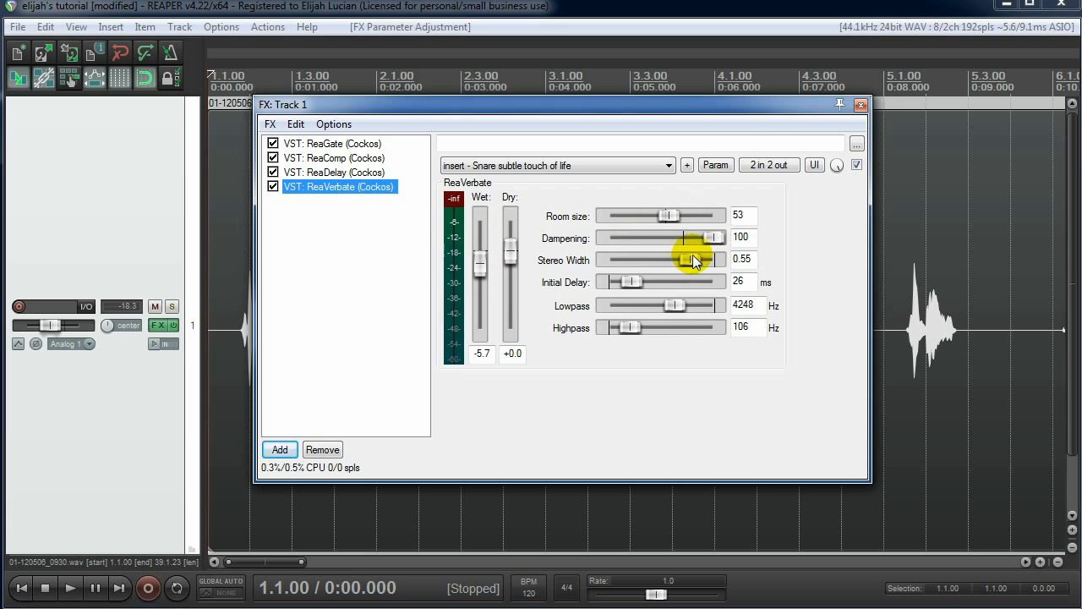
{"action": "mouse_move", "coordinate": [690, 258]}
{"action": "left_mouse_down"}
{"action": "mouse_move", "coordinate": [710, 259]}
{"action": "mouse_move", "coordinate": [700, 263]}
{"action": "left_mouse_up"}
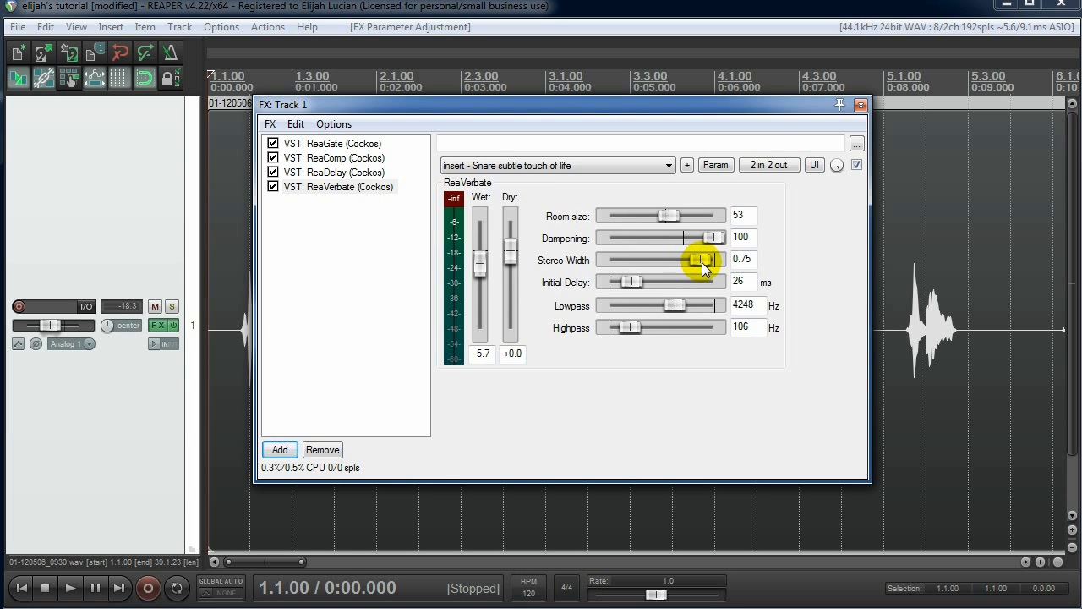
{"action": "left_click_drag", "start_coordinate": [702, 262], "coordinate": [150, 262]}
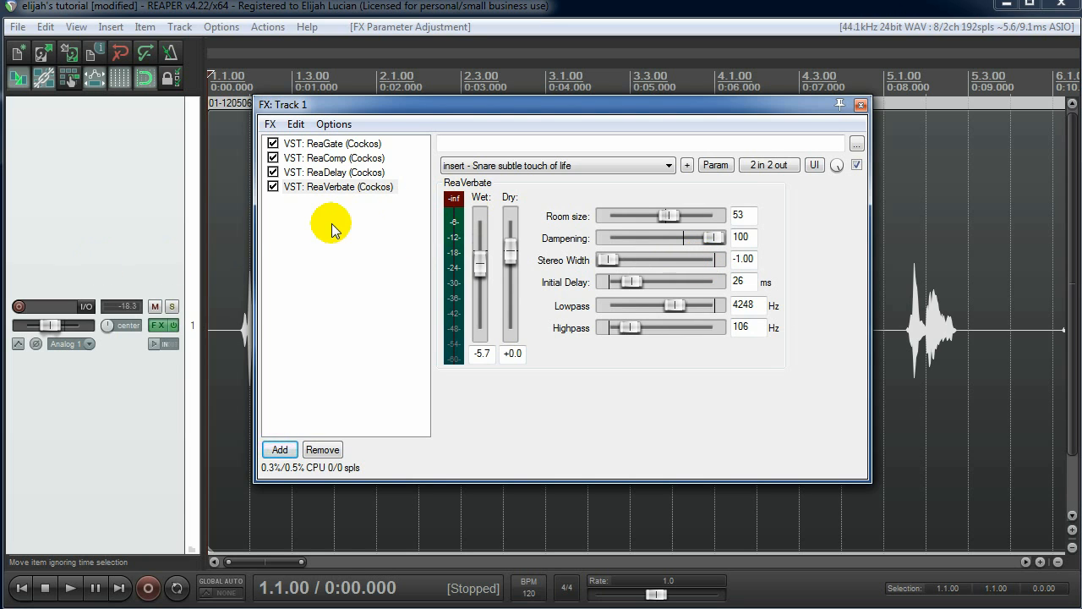
- Compare the timing and pan settings of both ReaDelay taps with the ReaVerbate settings
{"action": "left_click", "coordinate": [334, 171]}
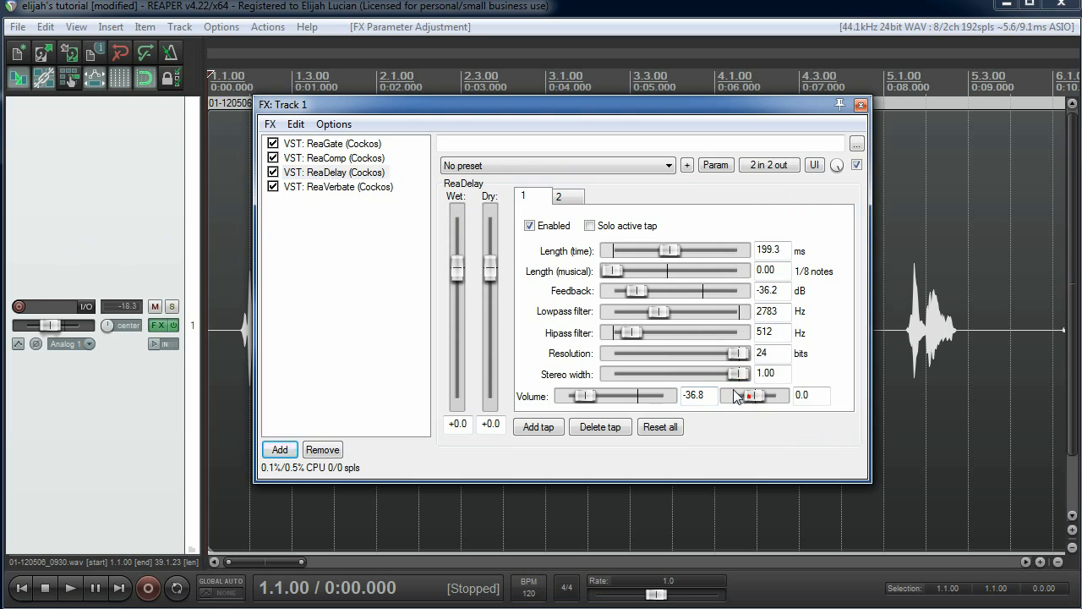
{"action": "left_click", "coordinate": [560, 197]}
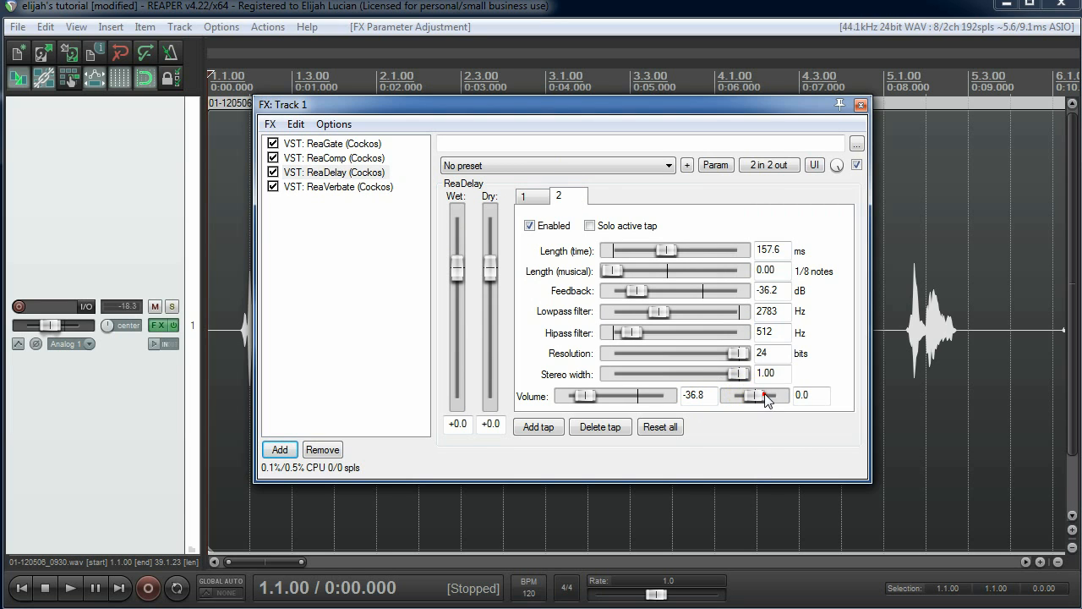
{"action": "left_click", "coordinate": [328, 187]}
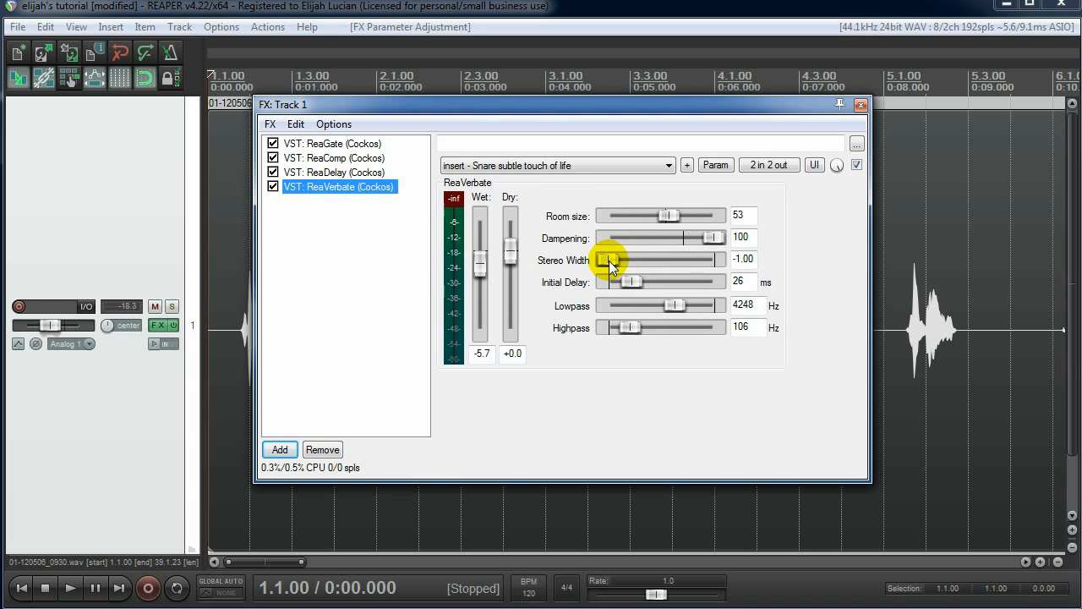
{"action": "left_click", "coordinate": [372, 172]}
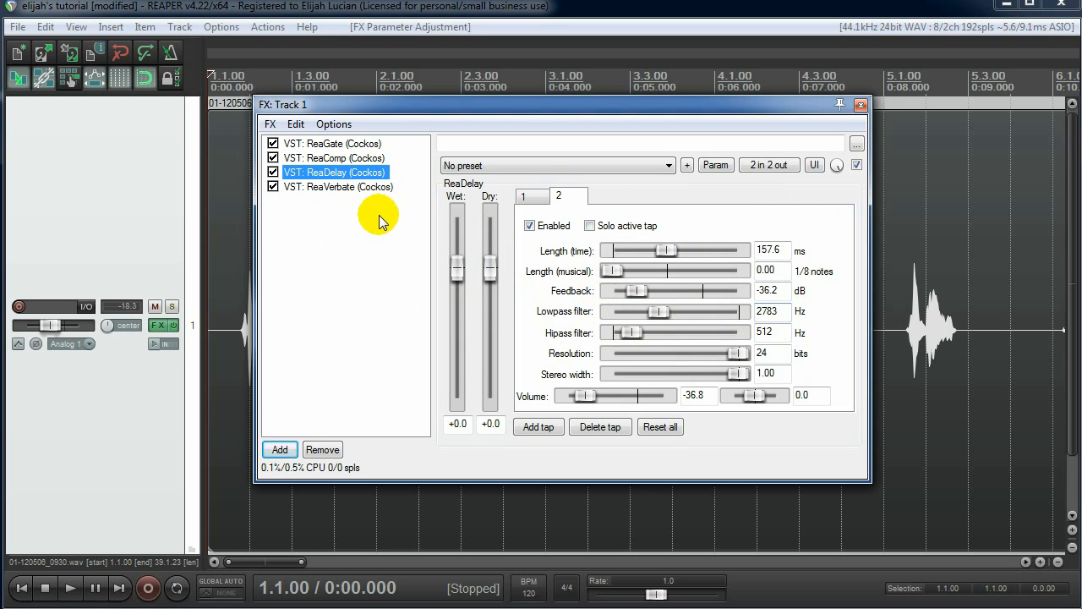
{"action": "left_click", "coordinate": [361, 187]}
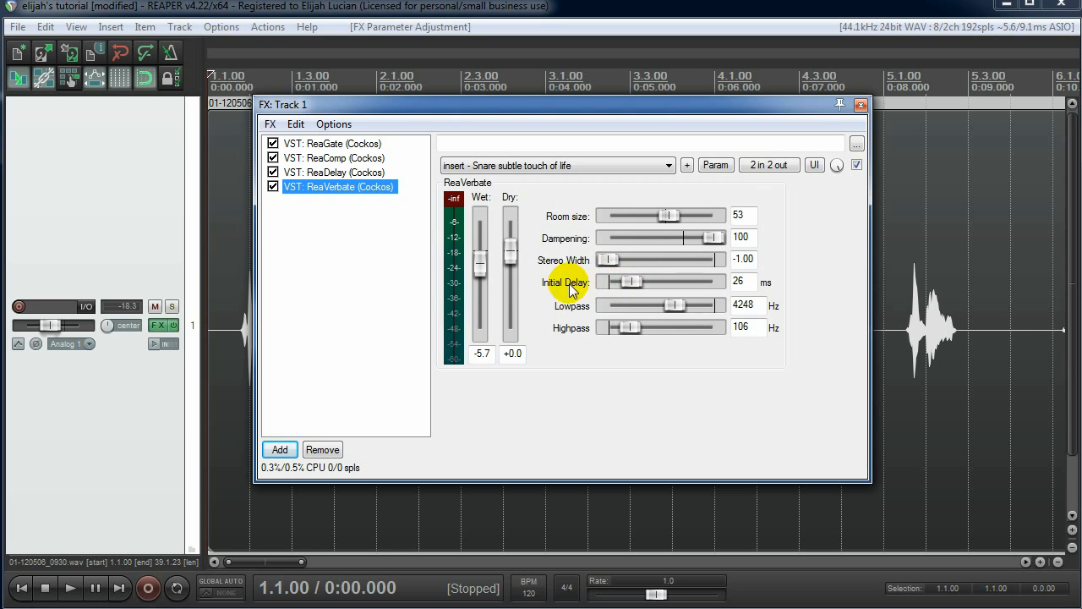
- Set ReaVerbate's initial delay to about 107 ms, checking it against ReaDelay's tap length
{"action": "left_click", "coordinate": [633, 283]}
{"action": "mouse_move", "coordinate": [633, 282]}
{"action": "left_mouse_down"}
{"action": "mouse_move", "coordinate": [658, 283]}
{"action": "mouse_move", "coordinate": [646, 283]}
{"action": "left_mouse_up"}
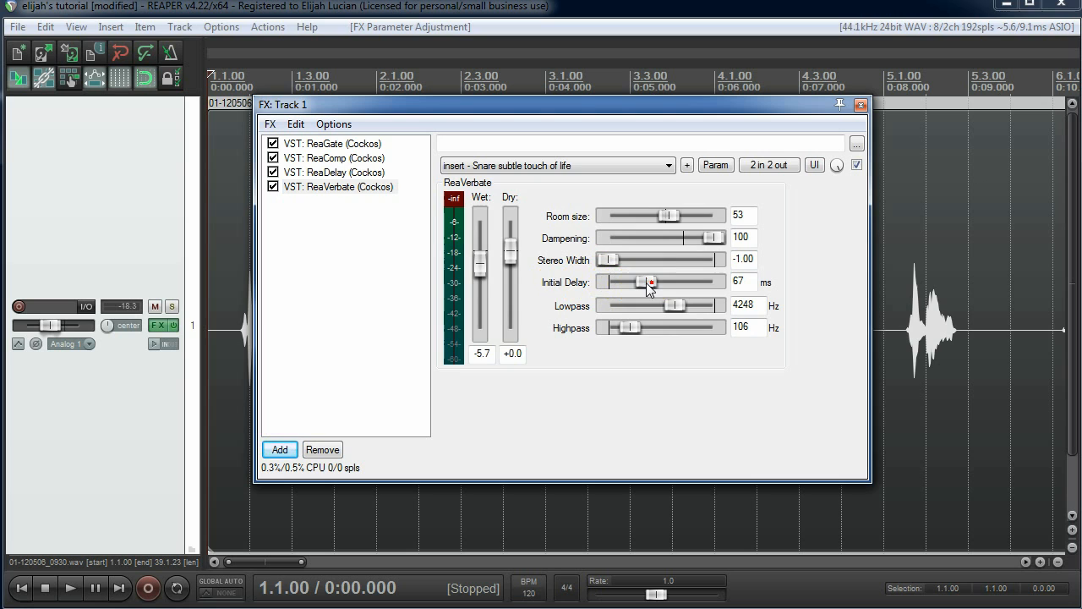
{"action": "left_click", "coordinate": [369, 173]}
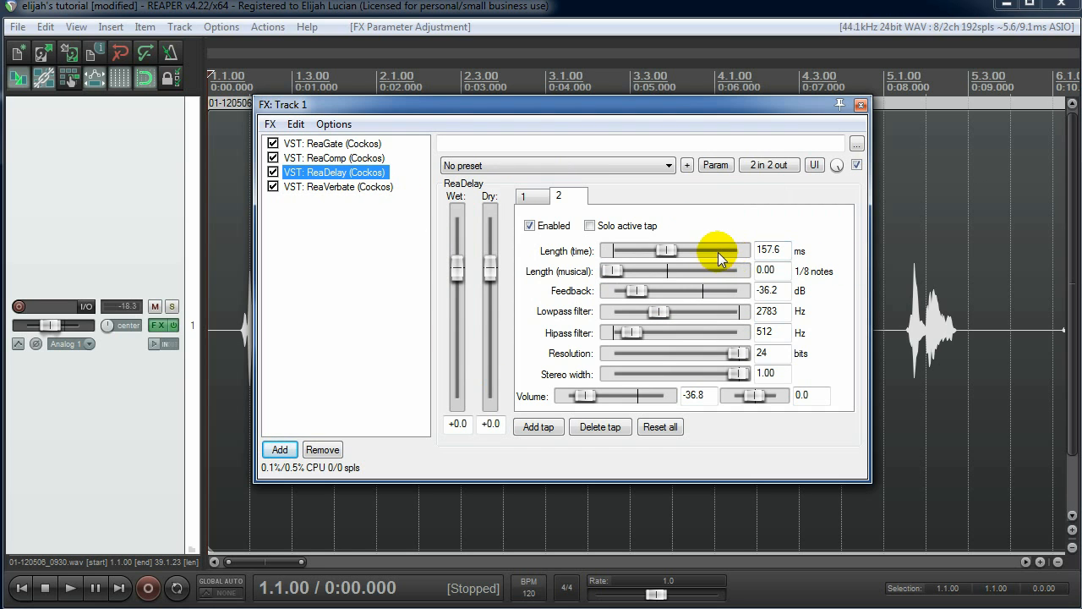
{"action": "left_click", "coordinate": [372, 187]}
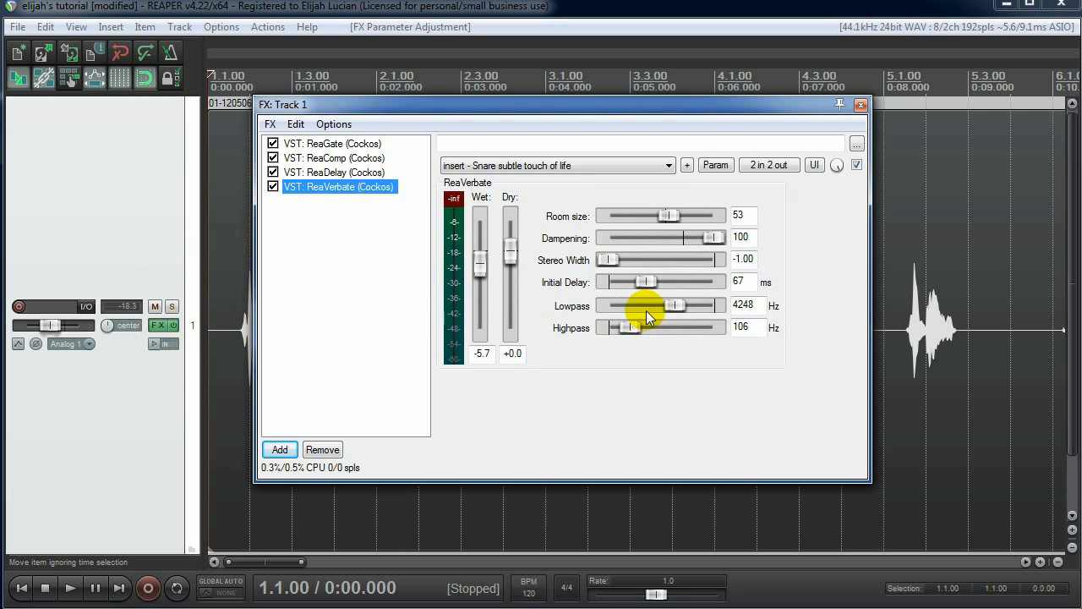
{"action": "left_click_drag", "start_coordinate": [645, 282], "coordinate": [655, 282]}
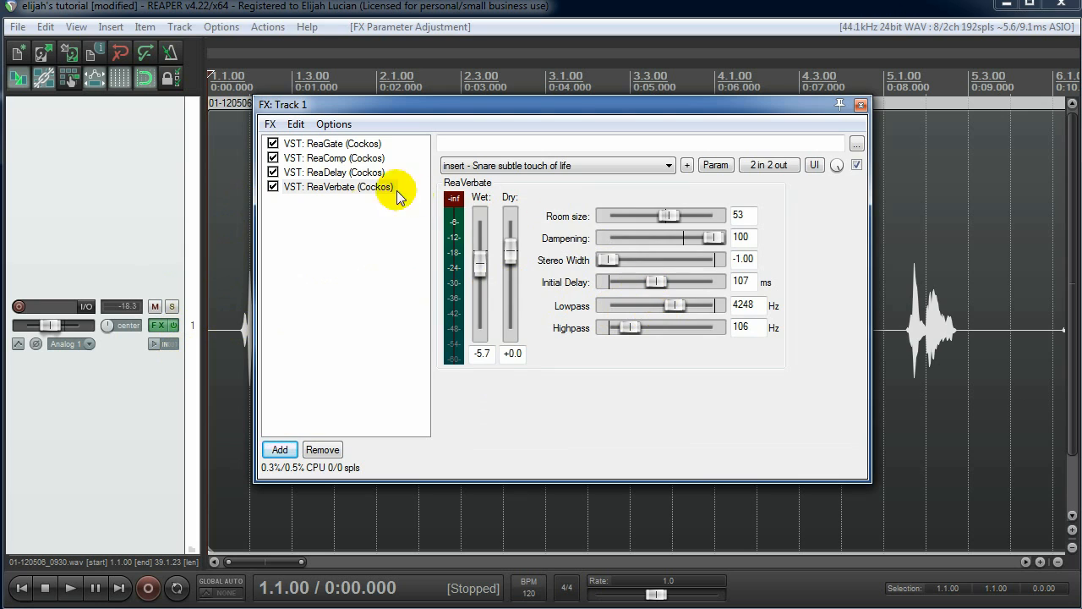
{"action": "left_click", "coordinate": [336, 174]}
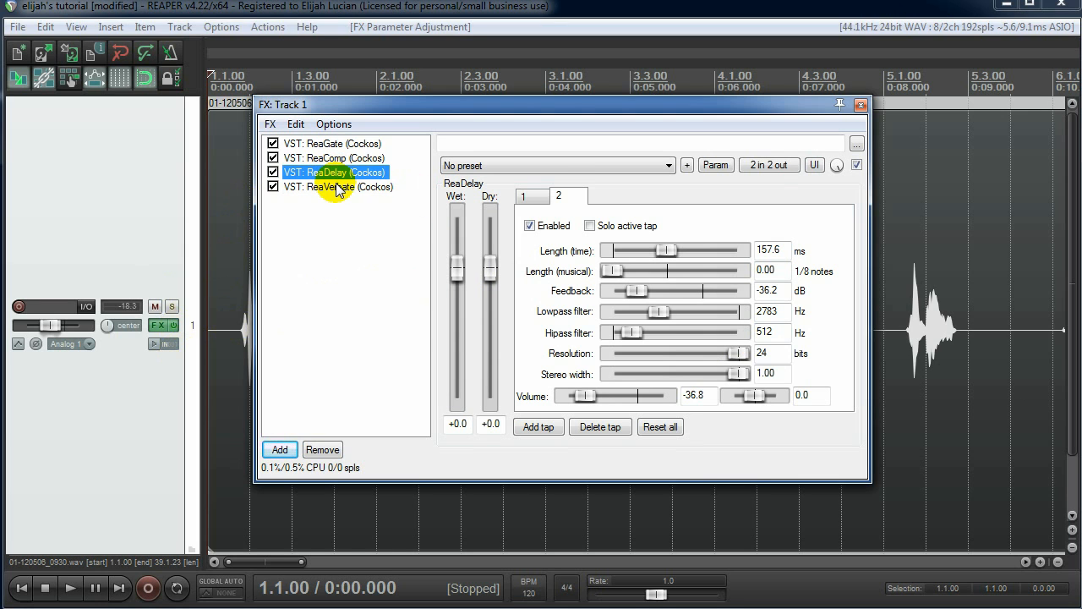
- Lower ReaVerbate's wet level to about -11.8 dB
{"action": "left_click", "coordinate": [337, 187]}
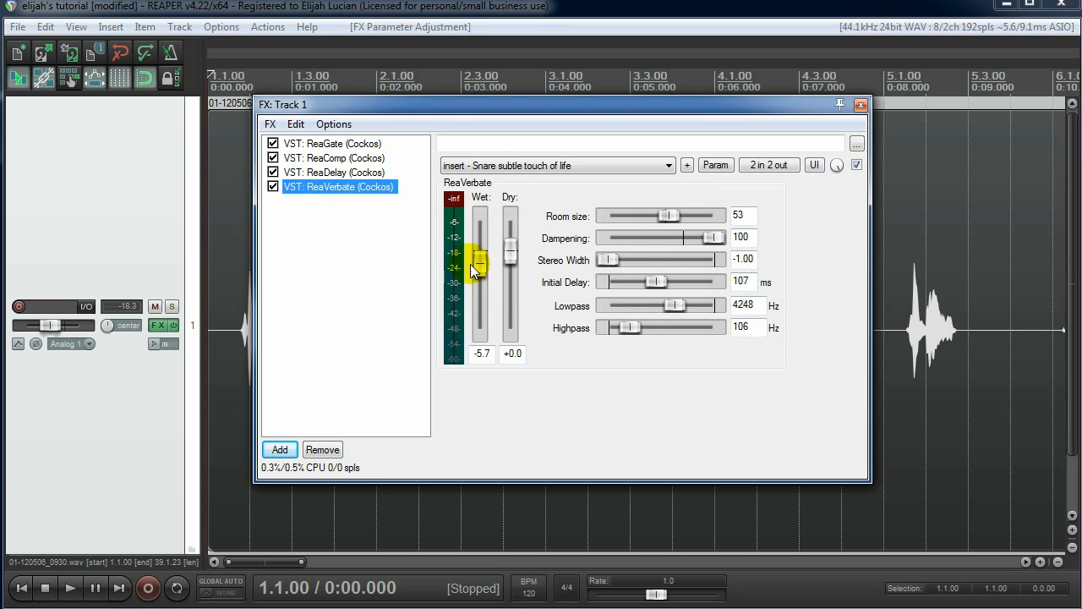
{"action": "mouse_move", "coordinate": [479, 264]}
{"action": "left_mouse_down"}
{"action": "mouse_move", "coordinate": [492, 302]}
{"action": "mouse_move", "coordinate": [486, 269]}
{"action": "mouse_move", "coordinate": [488, 282]}
{"action": "left_mouse_up"}
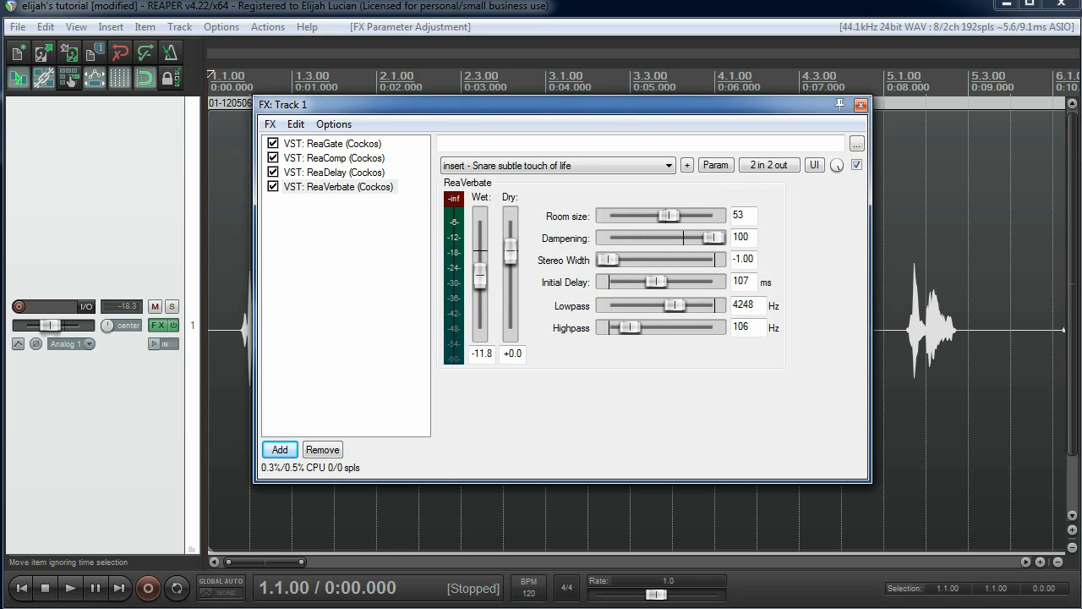
{"action": "key", "text": "alt+Tab"}
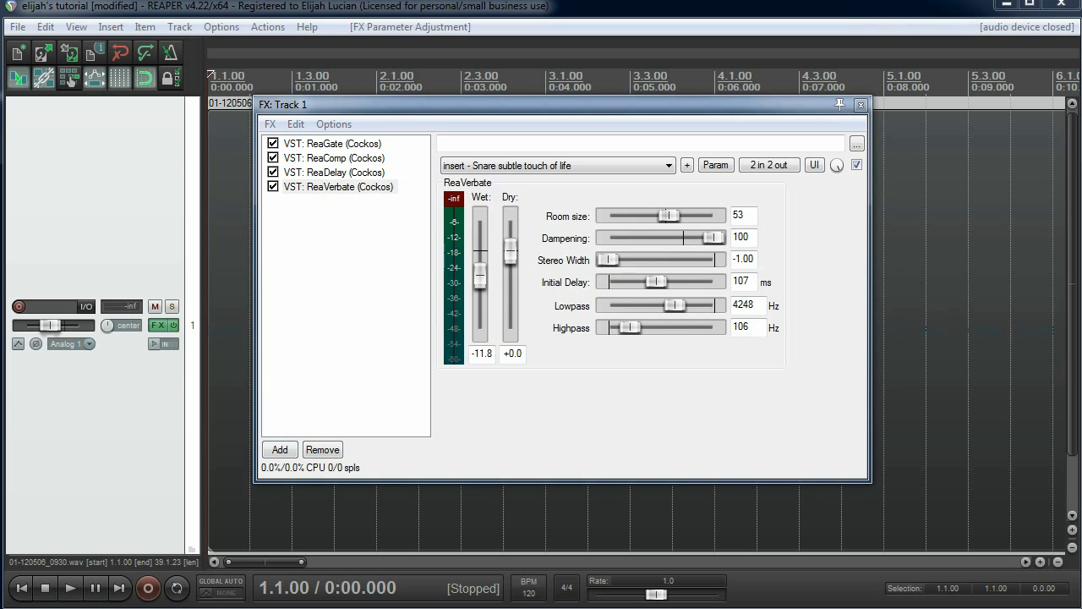
- Add the Cockos ReaPitch effect to the track and place it directly after ReaGate in the chain
{"action": "left_click", "coordinate": [280, 449]}
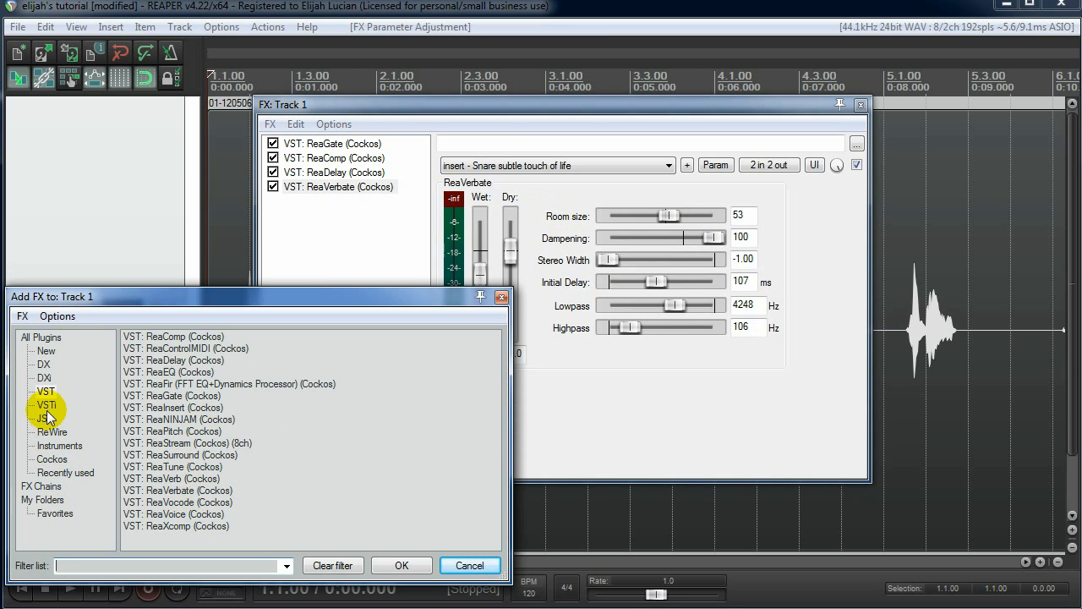
{"action": "left_click", "coordinate": [51, 459]}
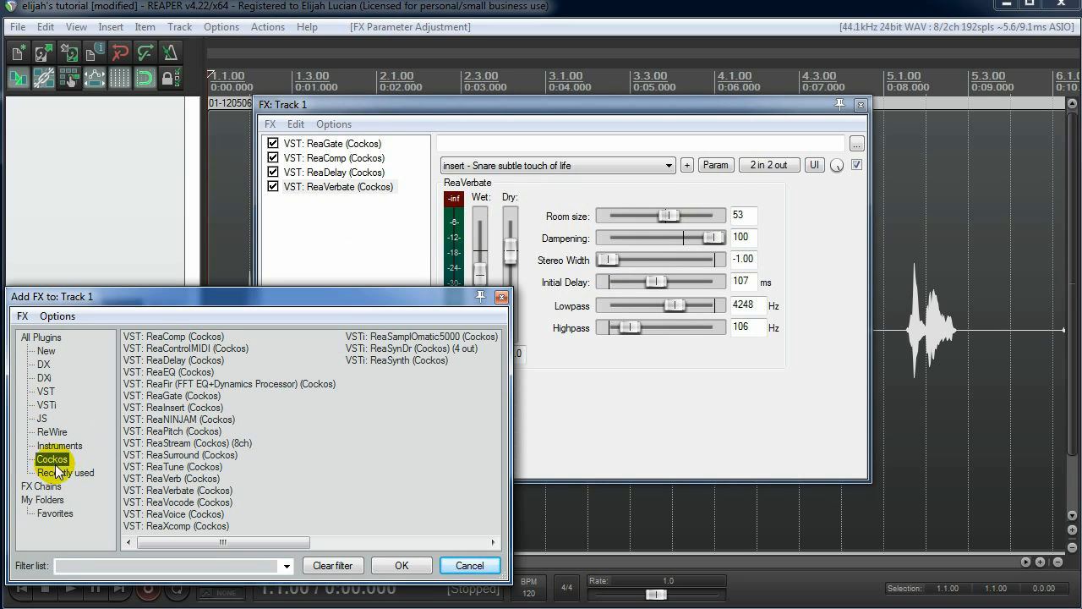
{"action": "double_click", "coordinate": [169, 431]}
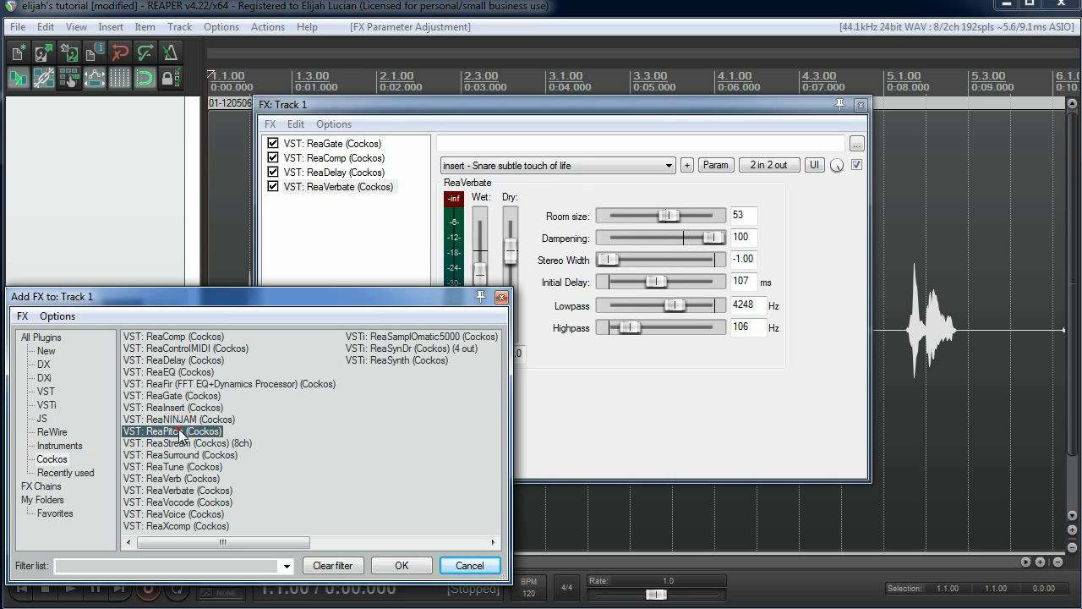
{"action": "left_click_drag", "start_coordinate": [357, 208], "coordinate": [357, 178]}
- Set ReaPitch's full-range shift to about 4.46 semitones and its cents shift to about 29, auditioning the track
{"action": "key", "text": "space"}
{"action": "key", "text": "space"}
{"action": "left_click_drag", "start_coordinate": [685, 258], "coordinate": [692, 271]}
{"action": "key", "text": "space"}
{"action": "key", "text": "space"}
{"action": "key", "text": "space"}
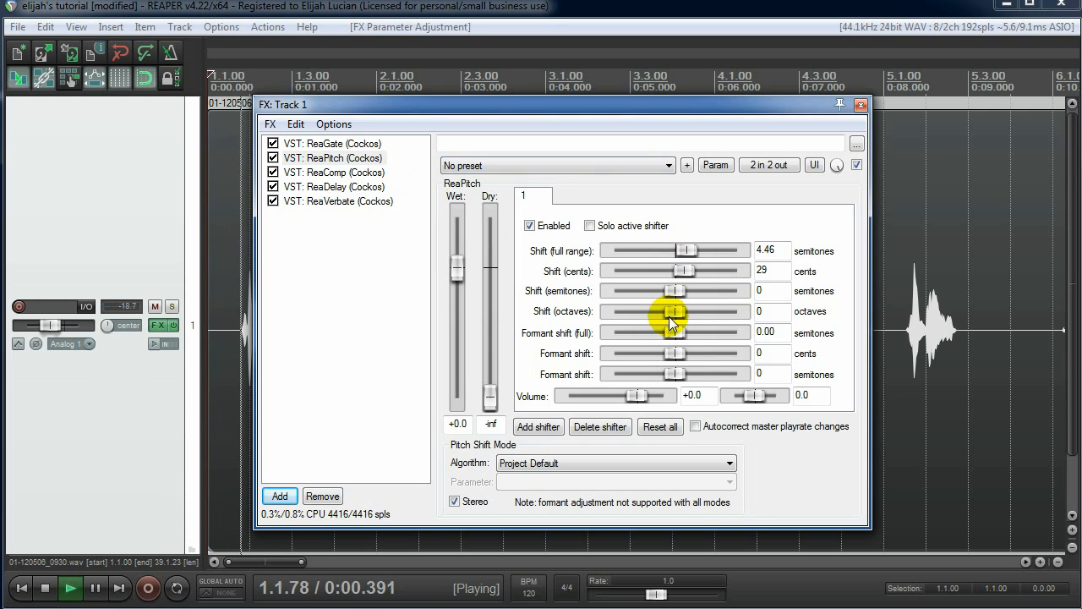
{"action": "key", "text": "space"}
- Set the full formant shift of ReaPitch's first shifter to about -3.12 semitones and audition the track
{"action": "mouse_move", "coordinate": [679, 339]}
{"action": "left_mouse_down"}
{"action": "mouse_move", "coordinate": [656, 332]}
{"action": "mouse_move", "coordinate": [671, 357]}
{"action": "mouse_move", "coordinate": [657, 338]}
{"action": "mouse_move", "coordinate": [671, 338]}
{"action": "left_mouse_up"}
{"action": "key", "text": "space"}
{"action": "key", "text": "space"}
{"action": "key", "text": "space"}
{"action": "key", "text": "space"}
{"action": "key", "text": "space"}
{"action": "key", "text": "space"}
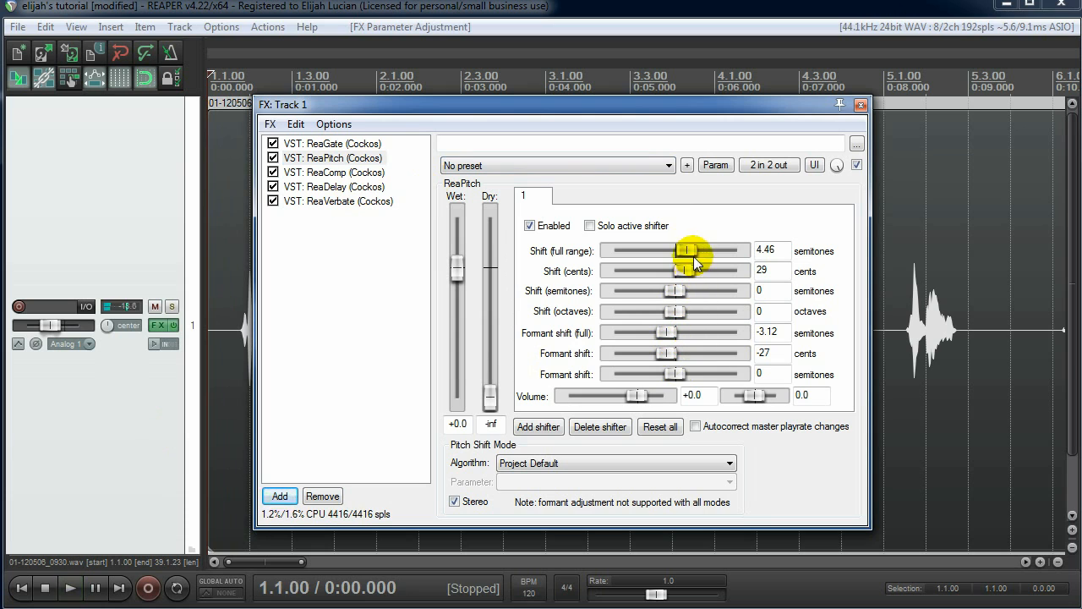
- Lower the first shifter's full-range pitch shift to about -3.65 semitones and audition the track
{"action": "left_click_drag", "start_coordinate": [687, 250], "coordinate": [666, 251]}
{"action": "key", "text": "space"}
{"action": "key", "text": "space"}
{"action": "key", "text": "space"}
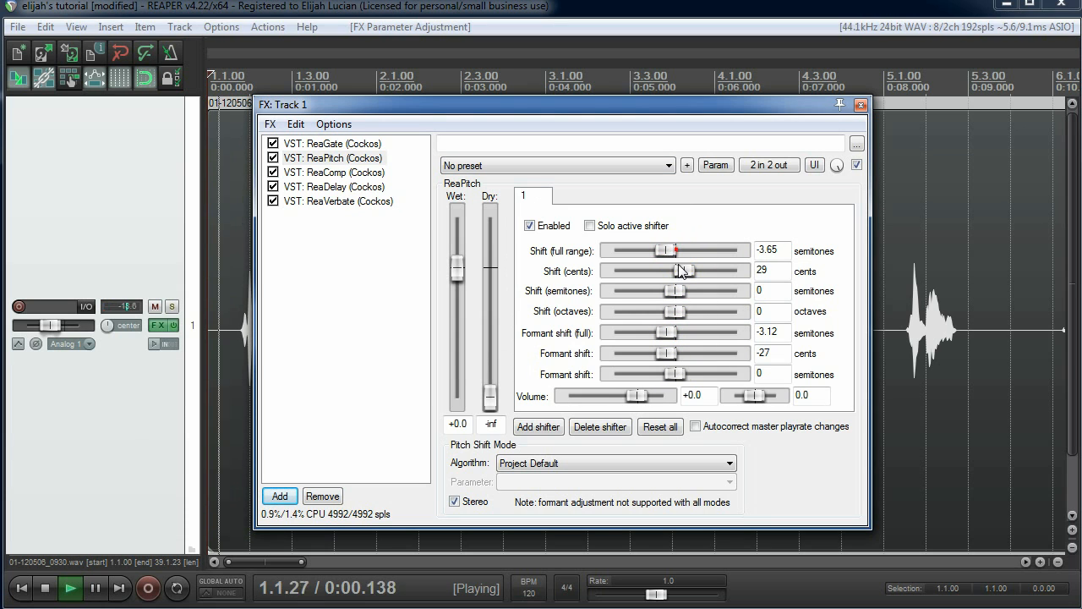
{"action": "key", "text": "space"}
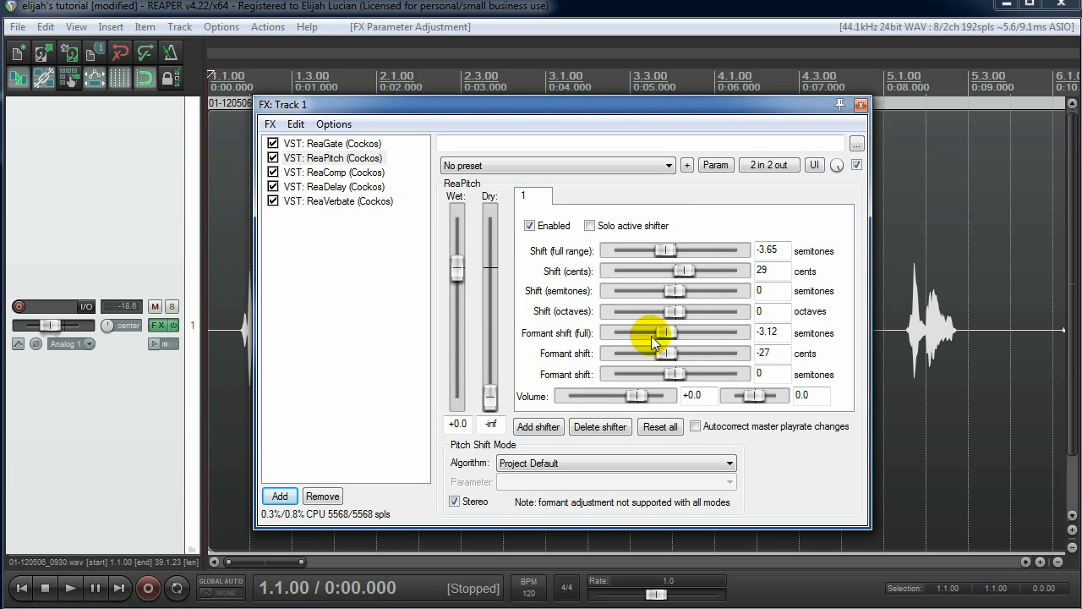
- Add a second shifter with a full-range shift of about 4.70 and full formant shift of about 4.27 semitones, then audition it
{"action": "left_click", "coordinate": [550, 426]}
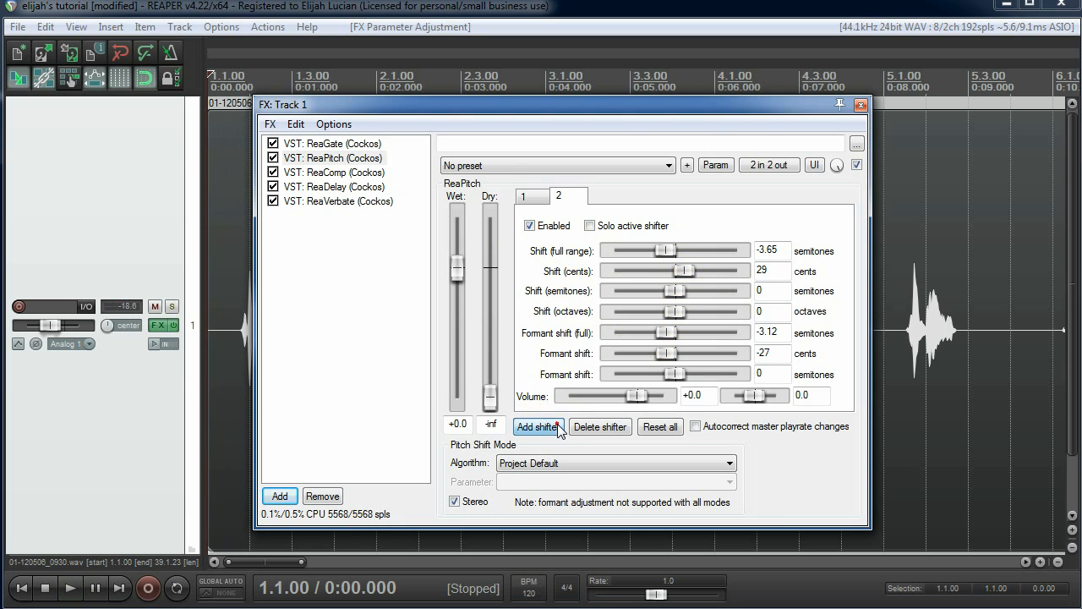
{"action": "left_click_drag", "start_coordinate": [651, 250], "coordinate": [687, 250]}
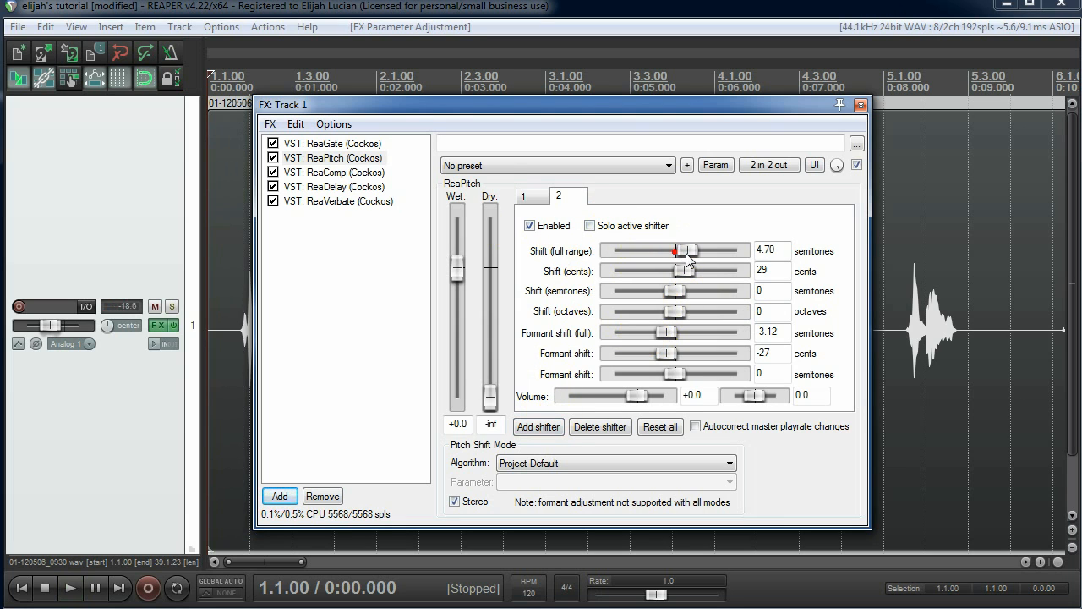
{"action": "key", "text": "space"}
{"action": "left_click_drag", "start_coordinate": [673, 345], "coordinate": [691, 338]}
{"action": "key", "text": "space"}
{"action": "key", "text": "space"}
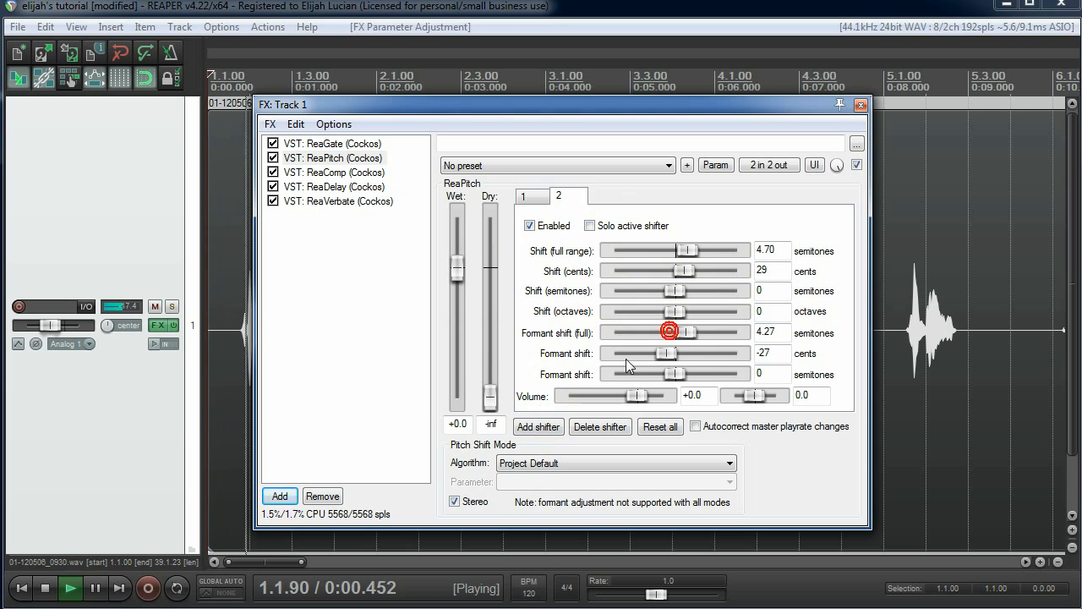
{"action": "key", "text": "space"}
- Add three more shifters to ReaPitch with the full-range shift raised to about 14.30 semitones, auditioning the track between additions
{"action": "left_click", "coordinate": [535, 426]}
{"action": "left_click_drag", "start_coordinate": [657, 254], "coordinate": [713, 250]}
{"action": "key", "text": "space"}
{"action": "key", "text": "space"}
{"action": "left_click", "coordinate": [541, 427]}
{"action": "key", "text": "space"}
{"action": "key", "text": "space"}
{"action": "left_click", "coordinate": [538, 427]}
{"action": "key", "text": "space"}
{"action": "key", "text": "space"}
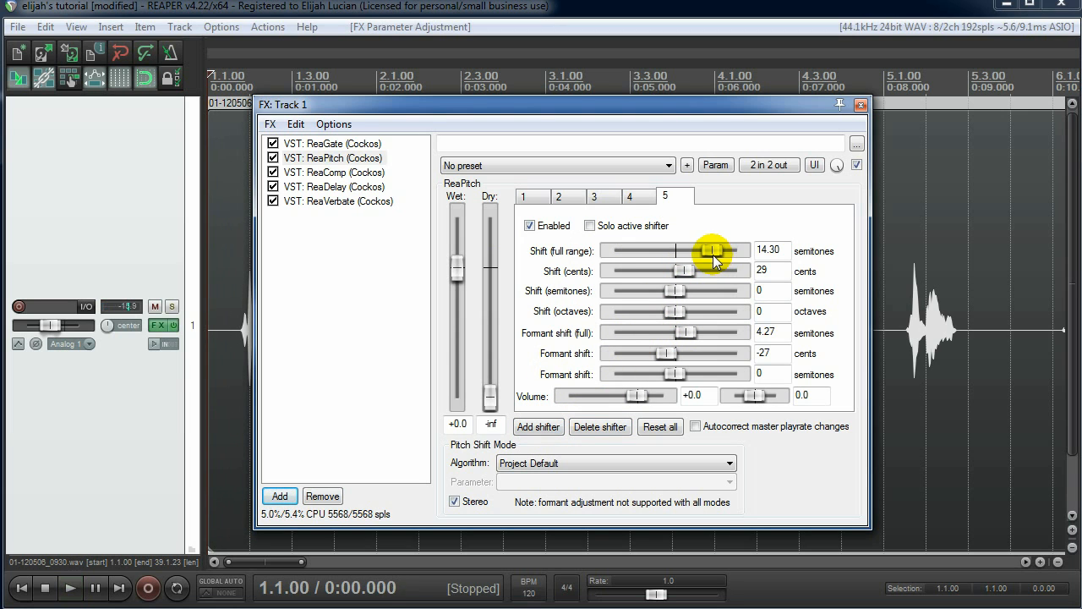
- Set ReaPitch's wet level to about -7.7 dB and dry level to about -69.1 dB while auditioning the track
{"action": "key", "text": "space"}
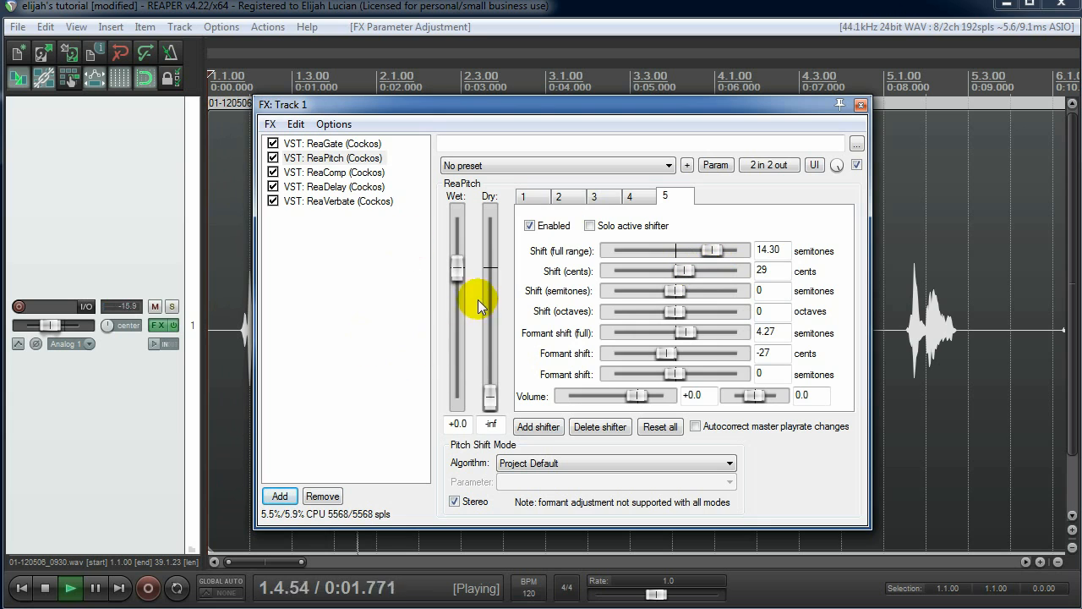
{"action": "left_click_drag", "start_coordinate": [456, 268], "coordinate": [503, 300]}
{"action": "left_click_drag", "start_coordinate": [456, 362], "coordinate": [489, 293]}
{"action": "left_click_drag", "start_coordinate": [461, 319], "coordinate": [492, 388]}
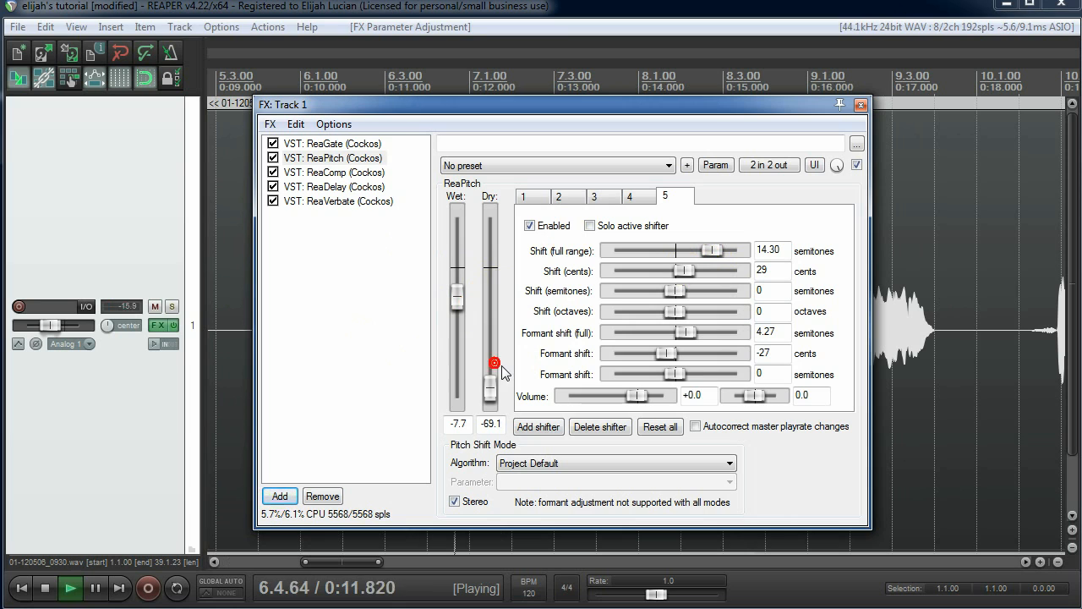
{"action": "key", "text": "space"}
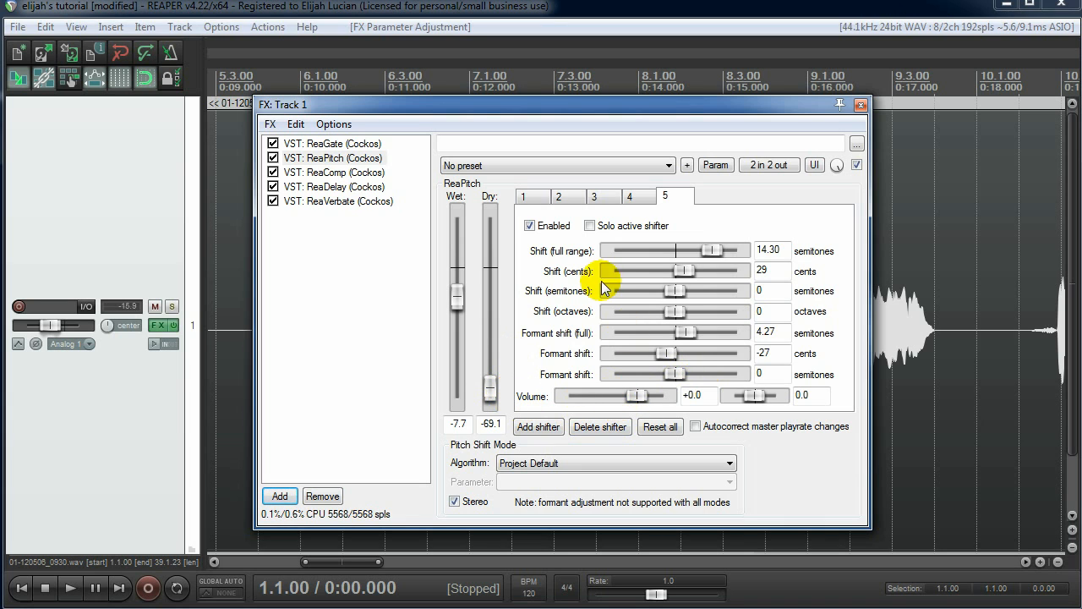
- Close the track's effects chain and select the audio item, placing the edit cursor at 6.3.00
{"action": "left_click", "coordinate": [861, 104]}
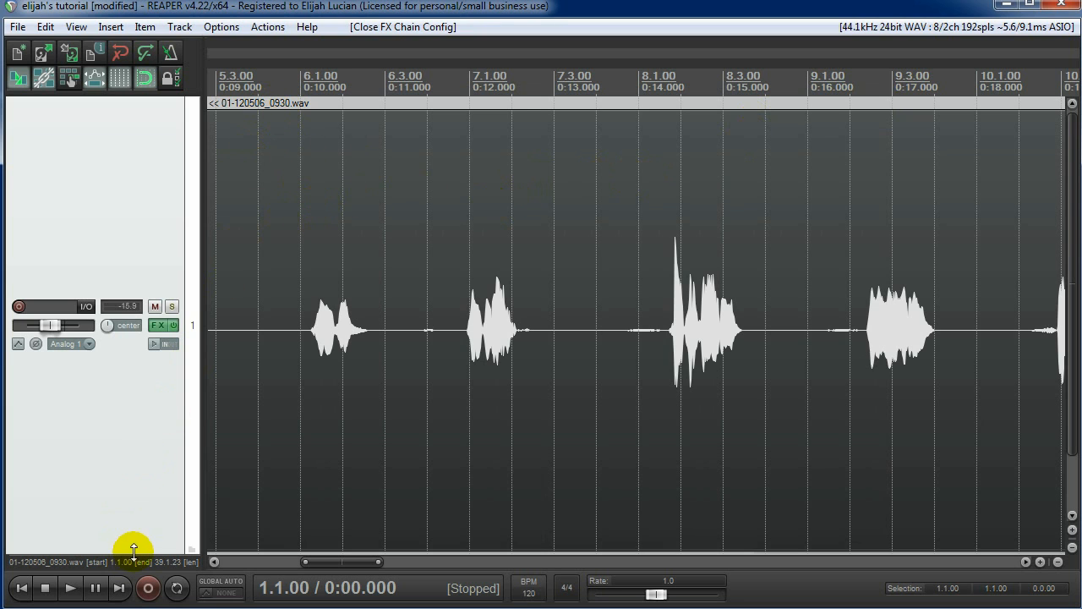
{"action": "left_click_drag", "start_coordinate": [126, 551], "coordinate": [142, 600]}
{"action": "left_click", "coordinate": [375, 456]}
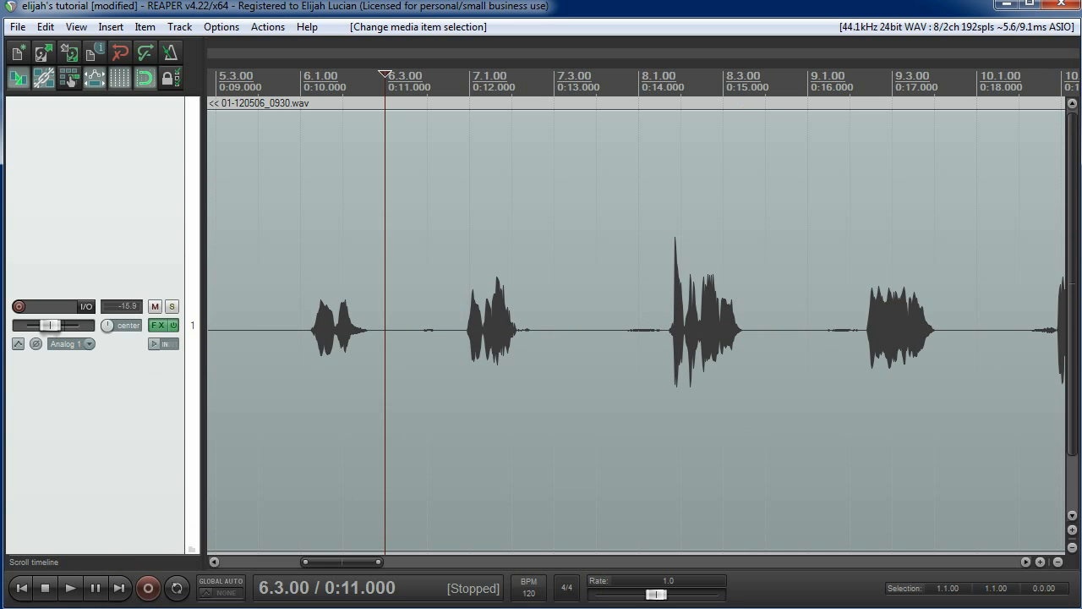